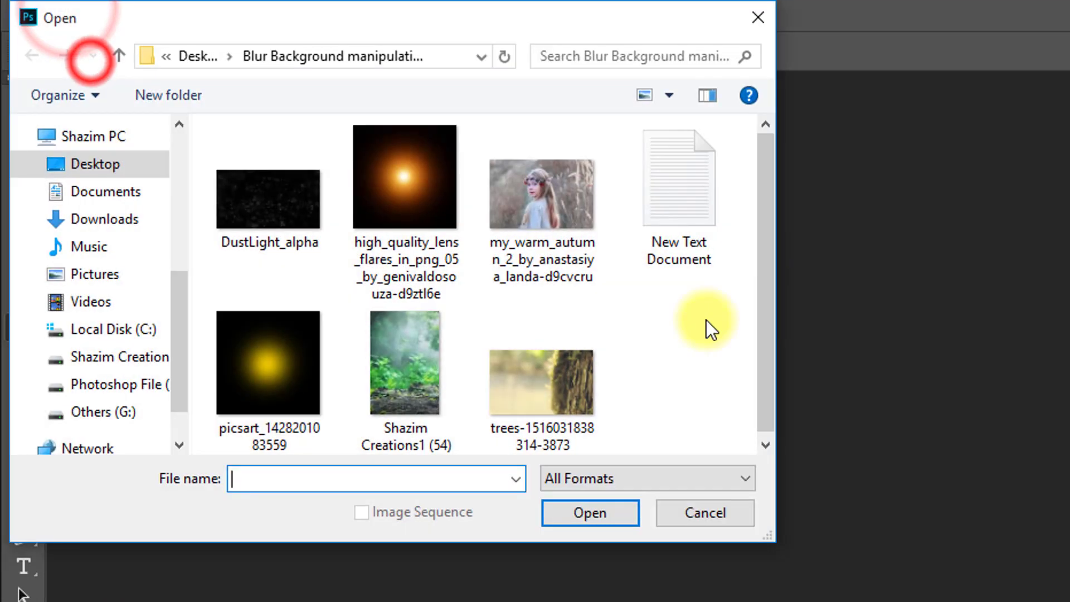
left_click(517, 189)
left_click(556, 358, "ctrl")
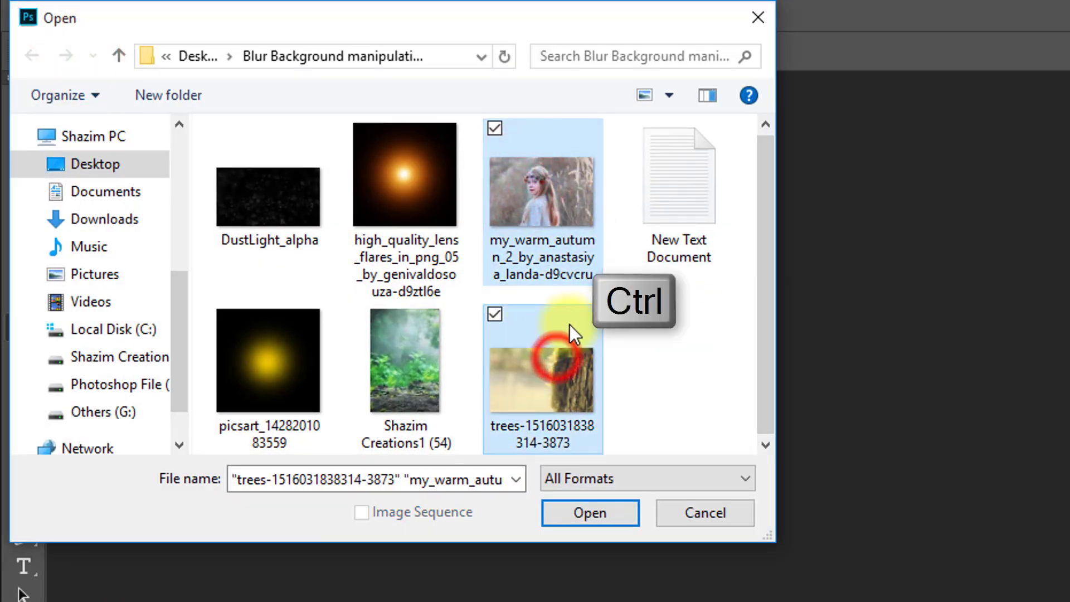
left_click(591, 505)
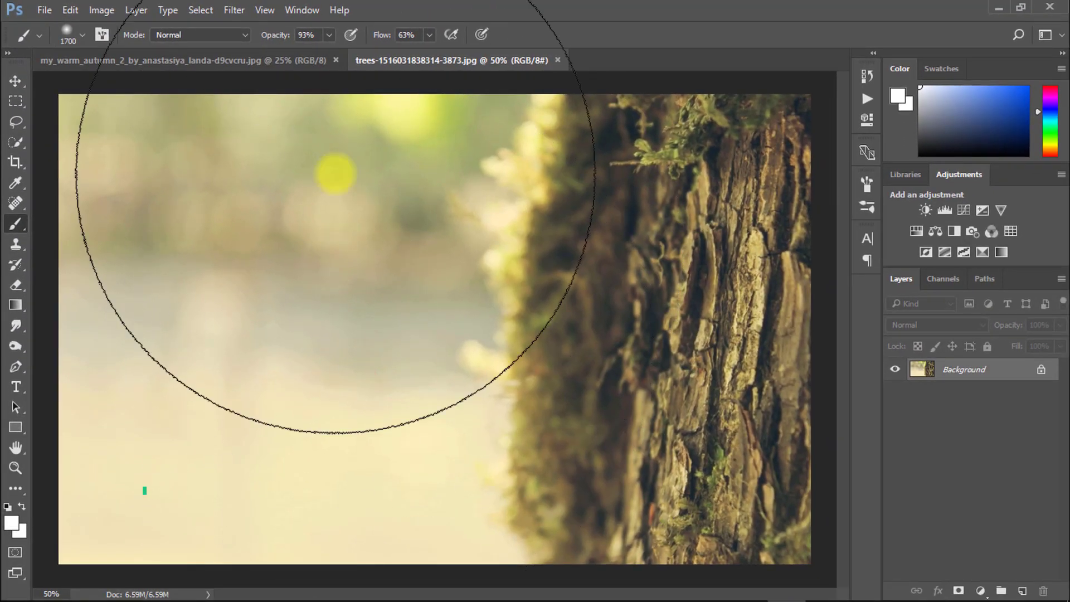
left_click(266, 60)
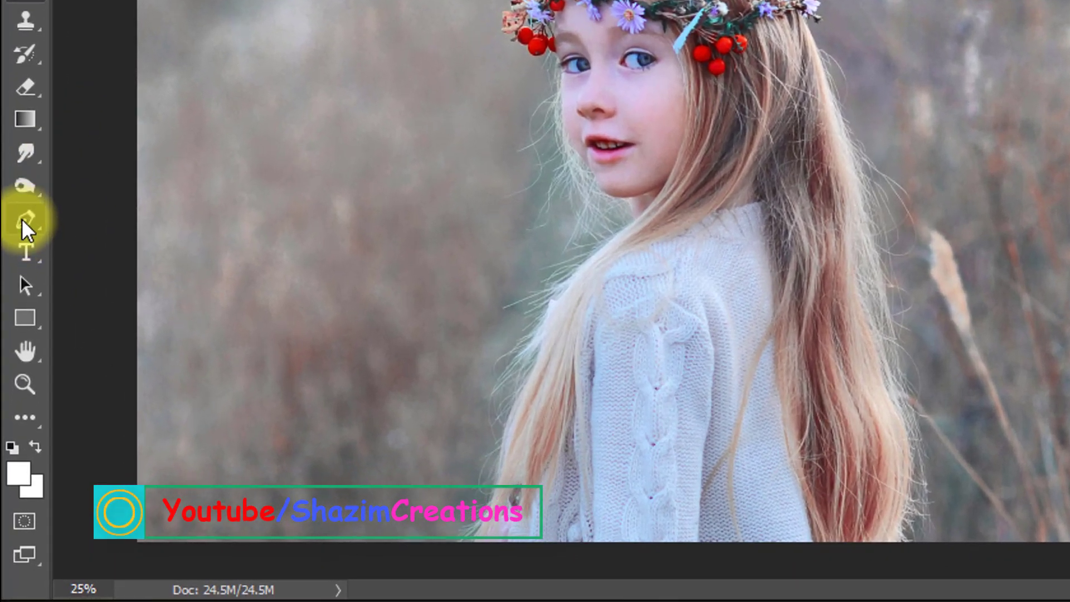
Start a Pen tool path at the image's lower edge beside the girl's front hair and trace it up past the shoulder.
left_click(22, 218)
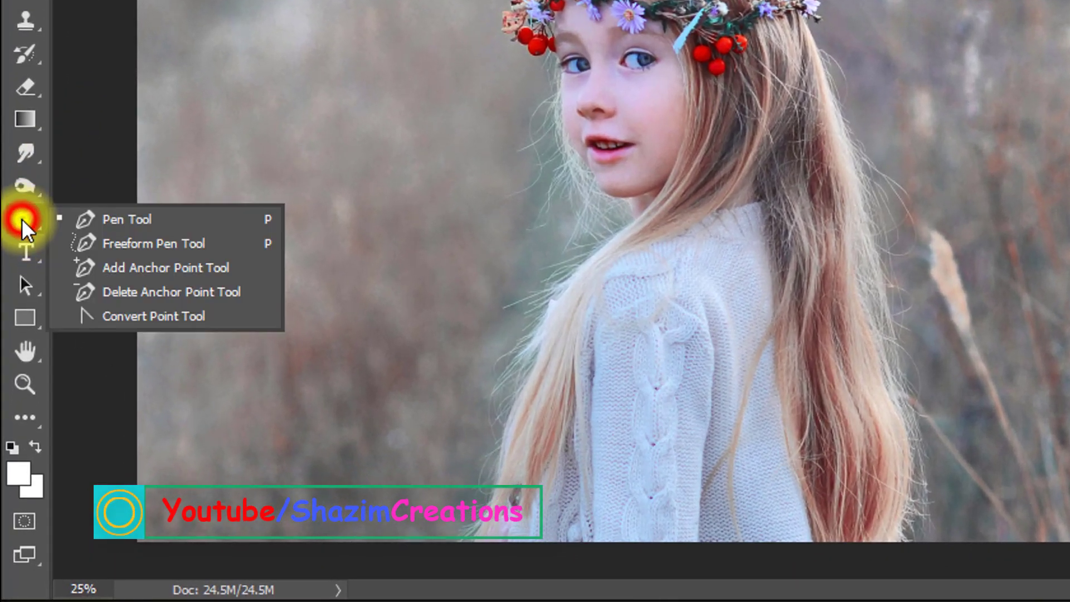
left_click(119, 218)
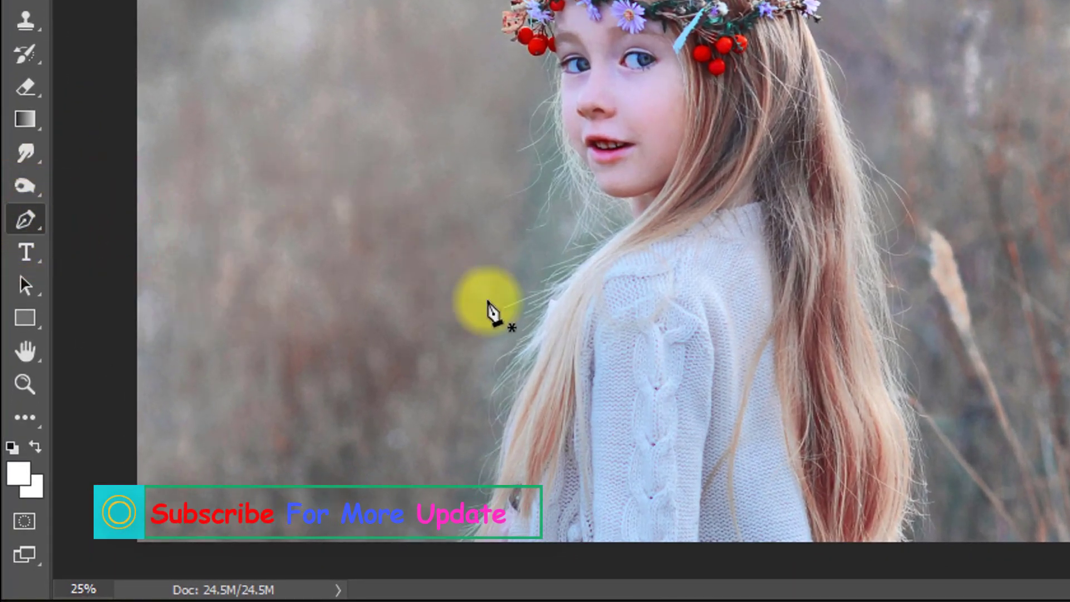
left_click_drag(496, 473, 623, 294)
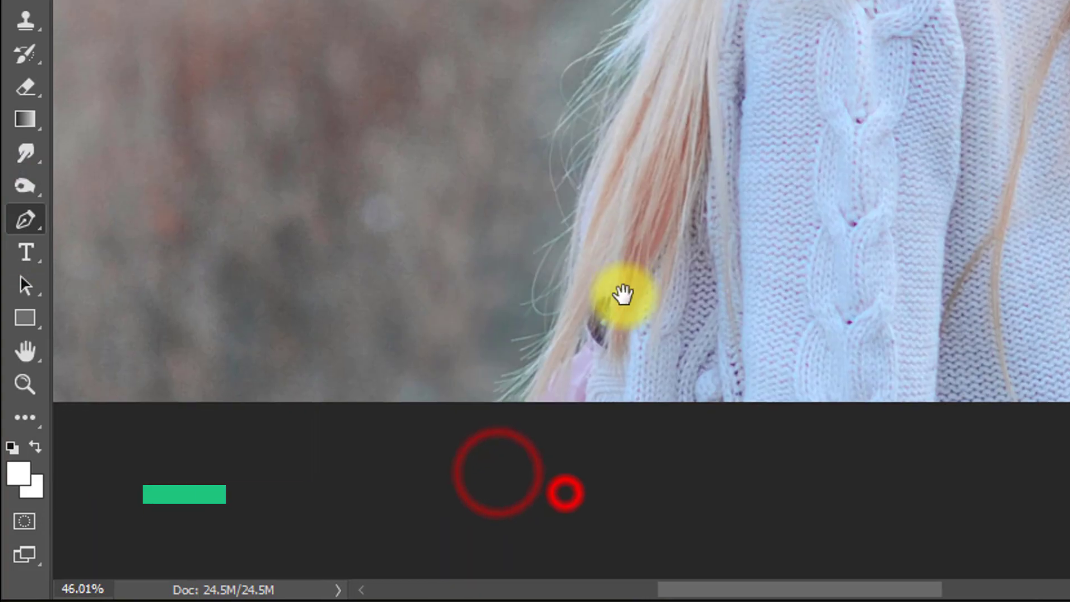
left_click_drag(552, 416, 647, 419)
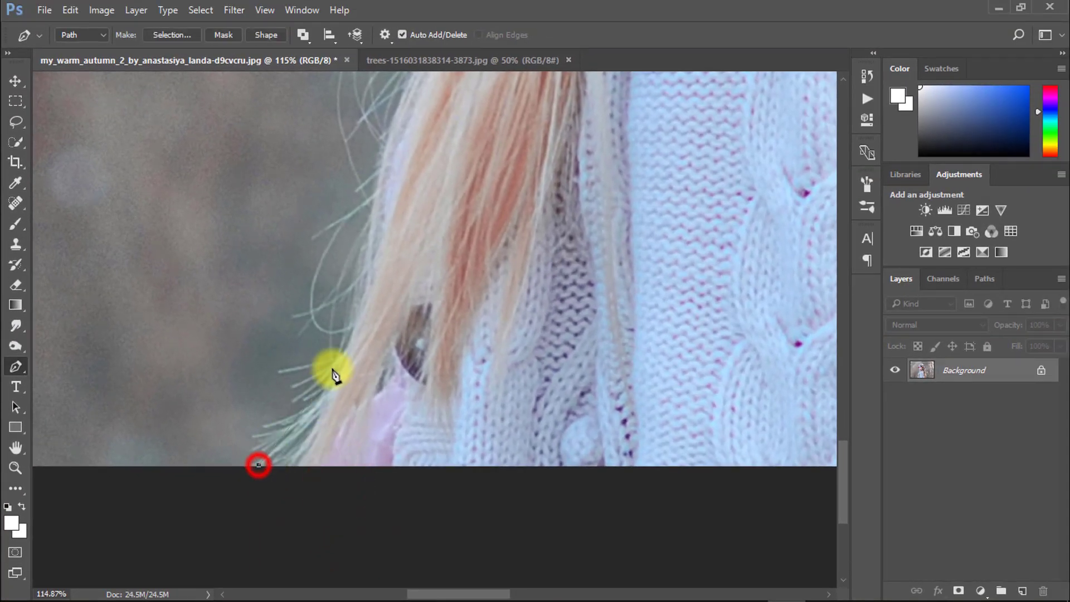
left_click_drag(353, 210, 339, 389)
left_click_drag(346, 279, 349, 222)
left_click_drag(359, 169, 317, 361)
left_click_drag(406, 222, 357, 376)
left_click_drag(411, 250, 445, 208)
left_click_drag(475, 186, 396, 430)
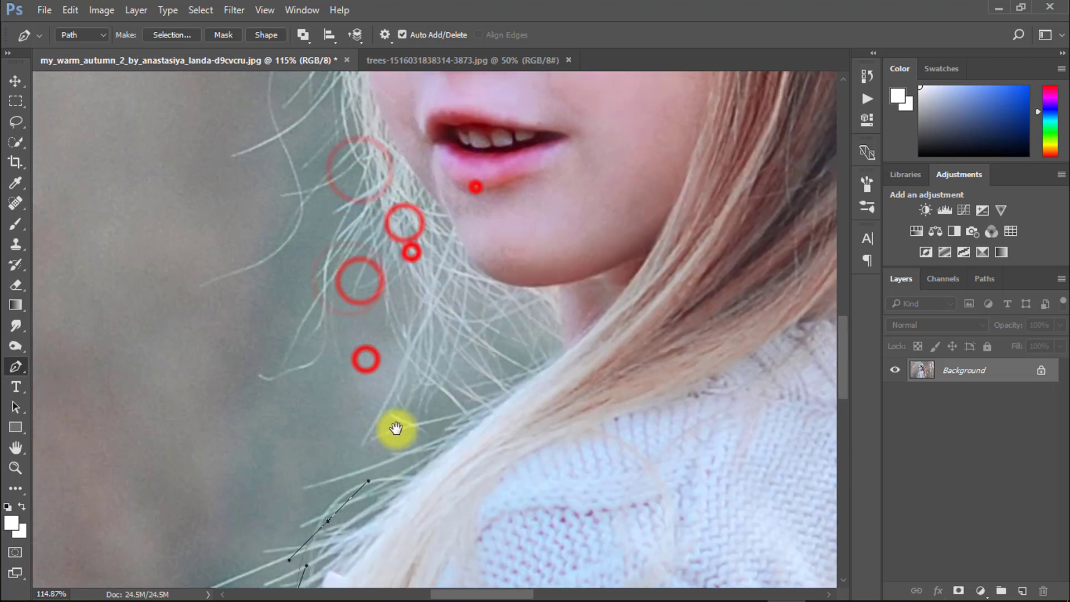
Continue the path around the loose hair by the face and over the head to the white flower at the back.
left_click_drag(453, 396, 461, 351)
left_click_drag(395, 296, 354, 256)
left_click_drag(346, 251, 384, 472)
left_click_drag(310, 373, 311, 294)
left_click_drag(346, 186, 344, 143)
left_click_drag(344, 144, 405, 332)
left_click_drag(378, 301, 382, 268)
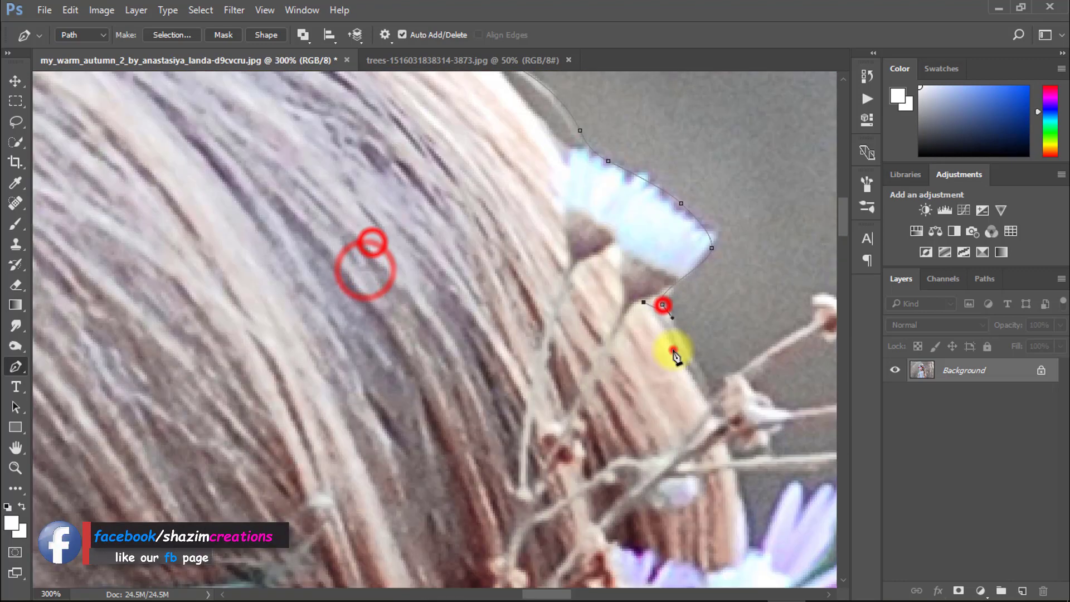
Trace the path down the back of the hair to the image's lower edge and close it at its starting point.
left_click_drag(673, 349, 624, 273)
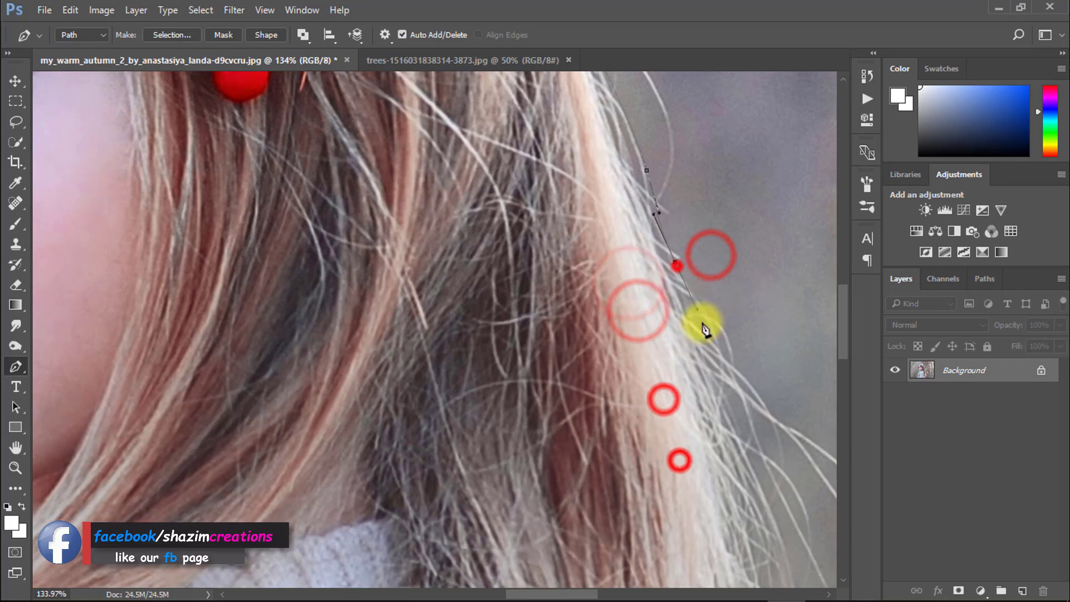
left_click_drag(700, 323, 647, 311)
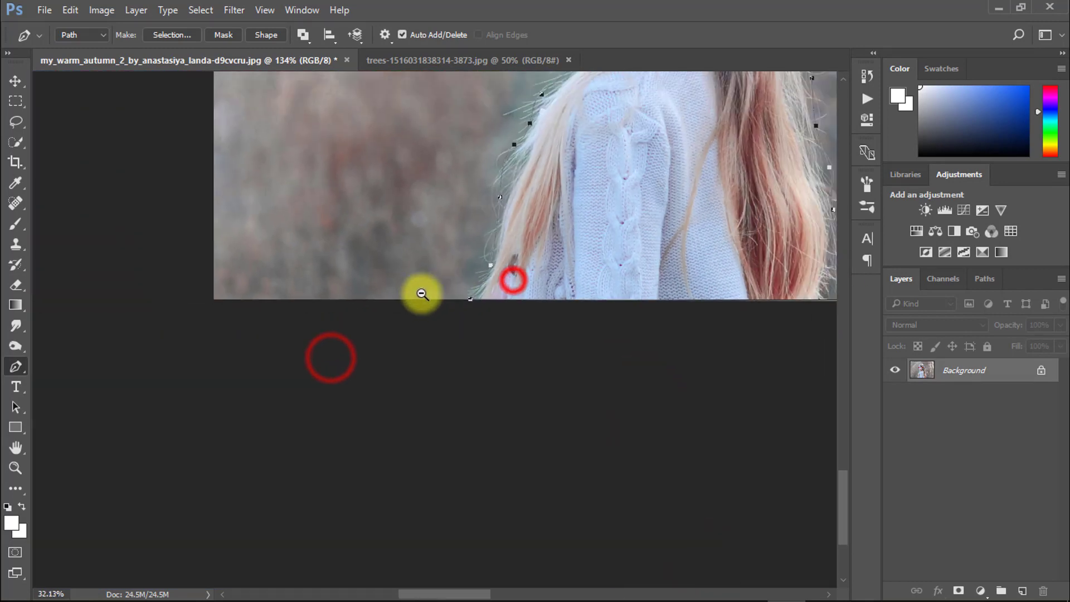
key("ctrl+0")
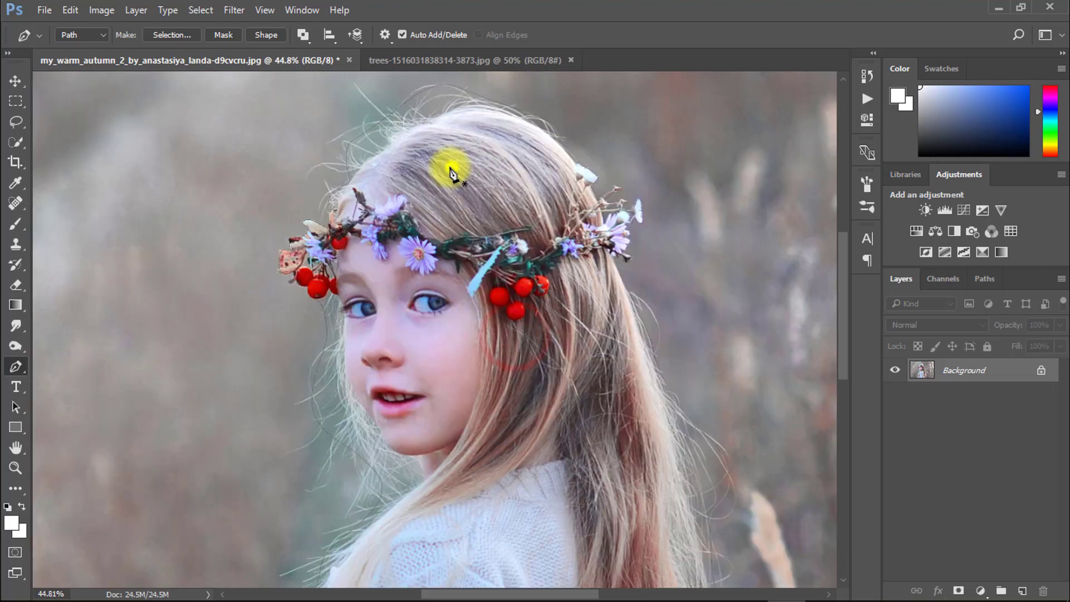
Convert the path around the girl to a new anti-aliased selection with a 0.1 pixel feather radius.
right_click(451, 169)
left_click(498, 237)
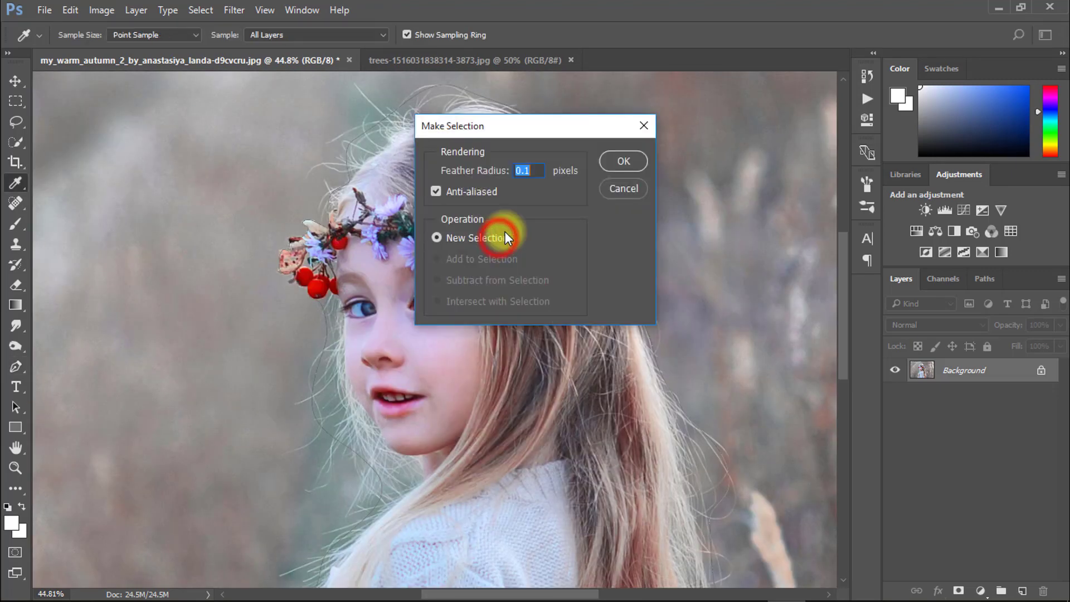
left_click(618, 158)
Open the selection in Select and Mask and check the view mode choices for the preview.
key("ctrl+alt+r")
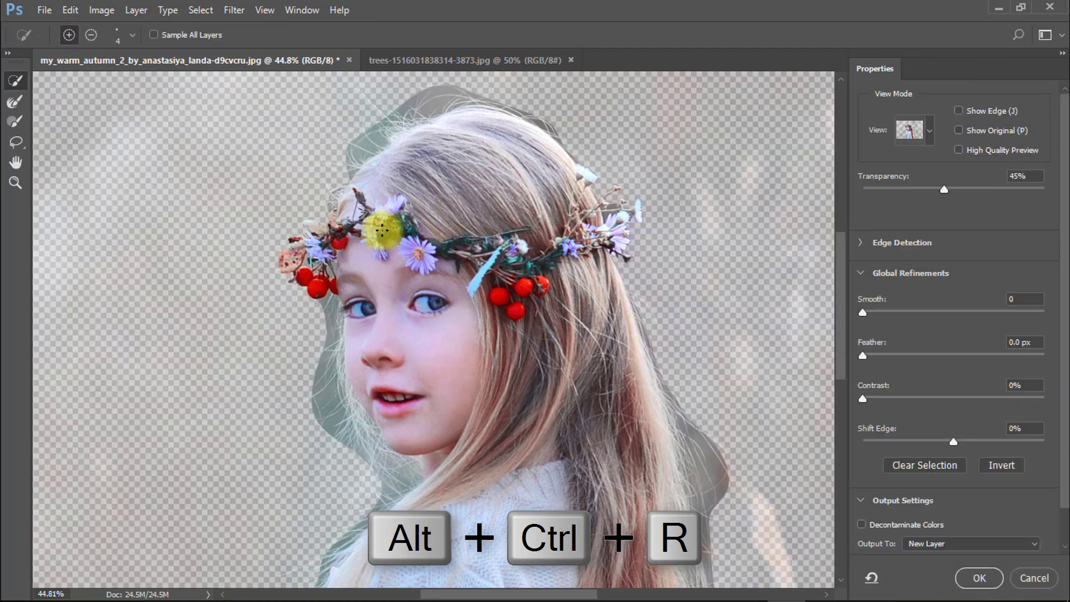
left_click_drag(480, 173, 451, 255)
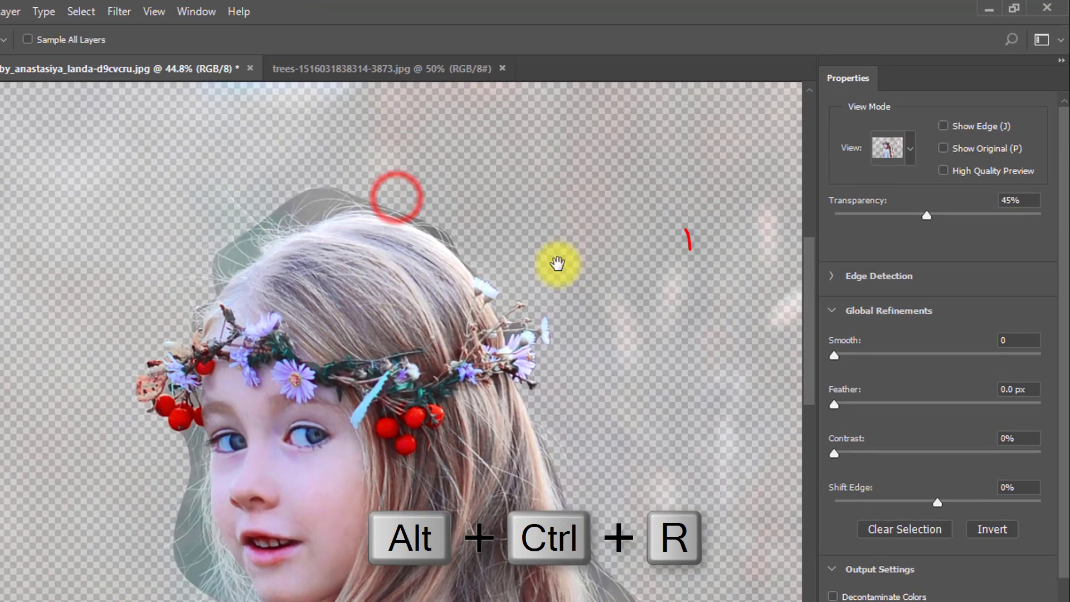
left_click(904, 151)
left_click(901, 154)
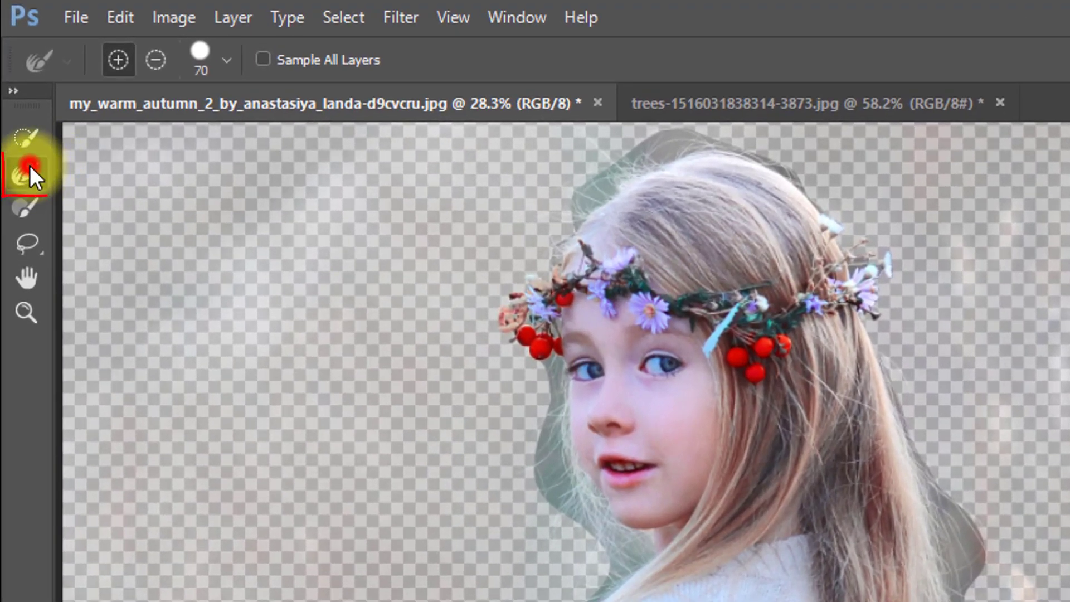
Paint with the Refine Edge Brush at size 70 along the front berries, the face and the loose hair down over the shoulder.
left_click(695, 469, "ctrl")
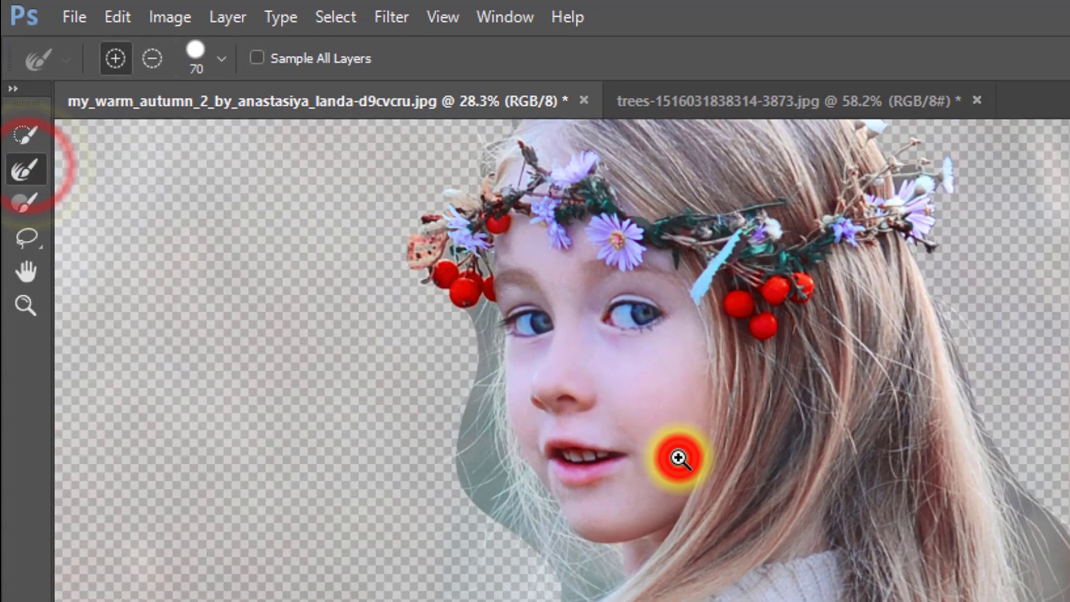
left_click_drag(469, 305, 600, 491)
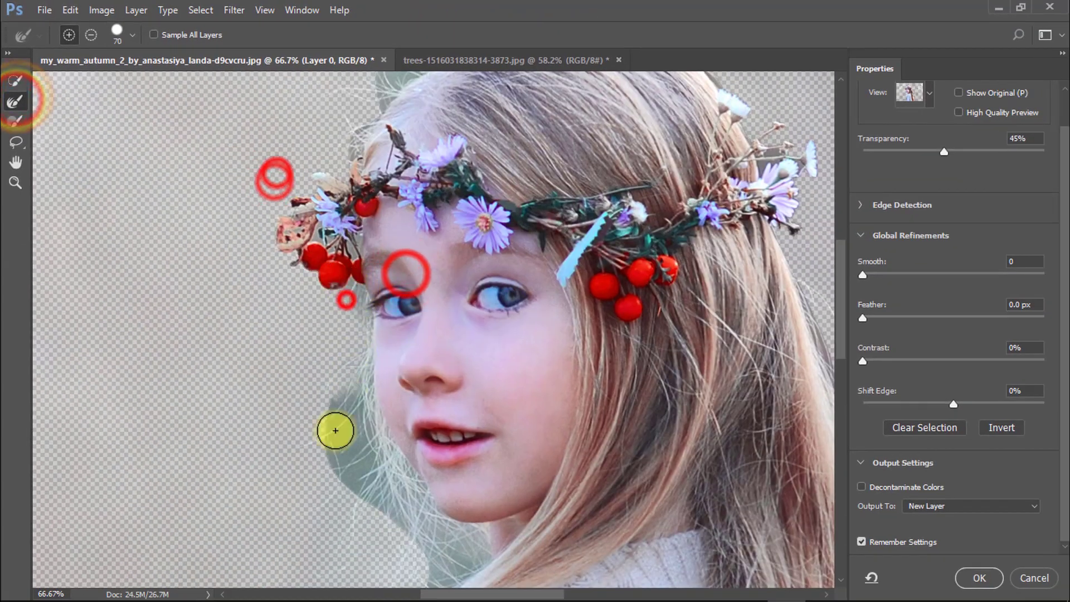
mouse_move(335, 430)
left_mouse_down()
mouse_move(354, 427)
mouse_move(333, 280)
left_mouse_up()
left_click_drag(346, 169, 444, 430)
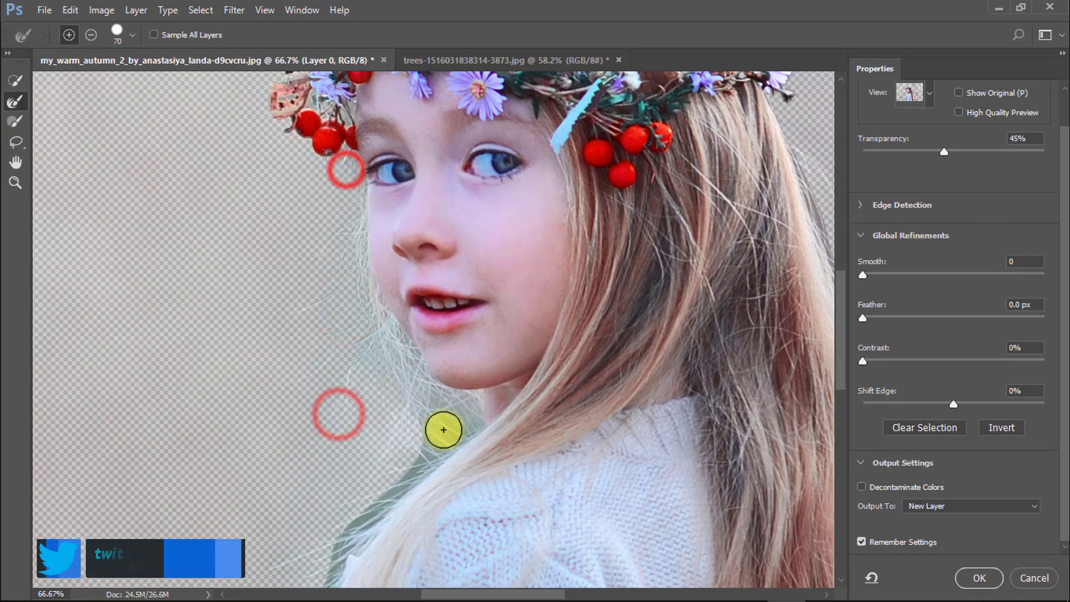
left_click_drag(359, 451, 416, 317)
mouse_move(497, 279)
left_mouse_down()
mouse_move(386, 432)
mouse_move(394, 343)
left_mouse_up()
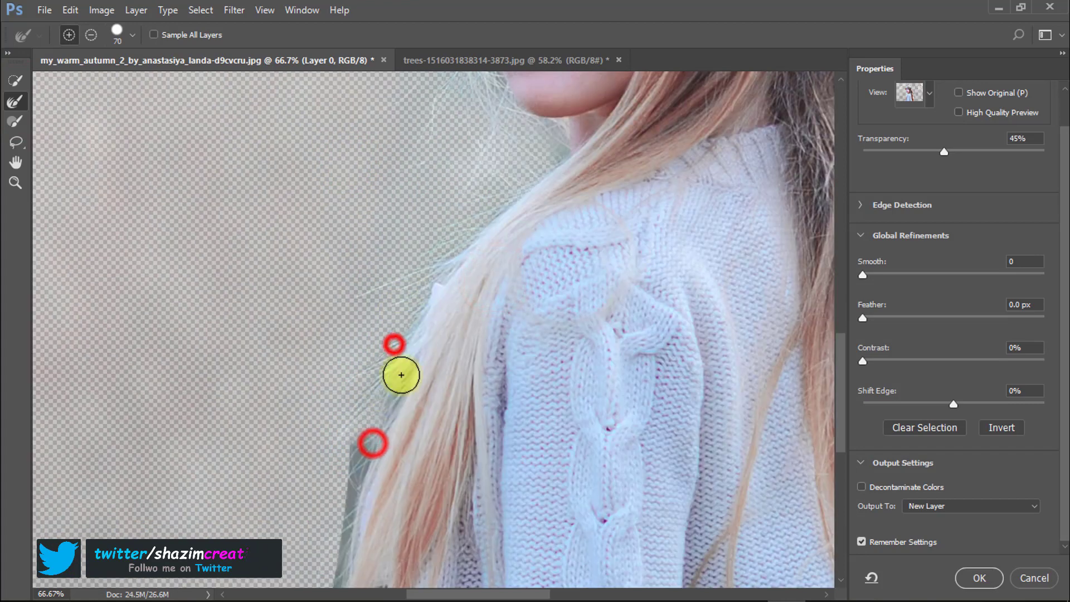
left_click_drag(327, 496, 353, 358)
left_click_drag(372, 167, 334, 447)
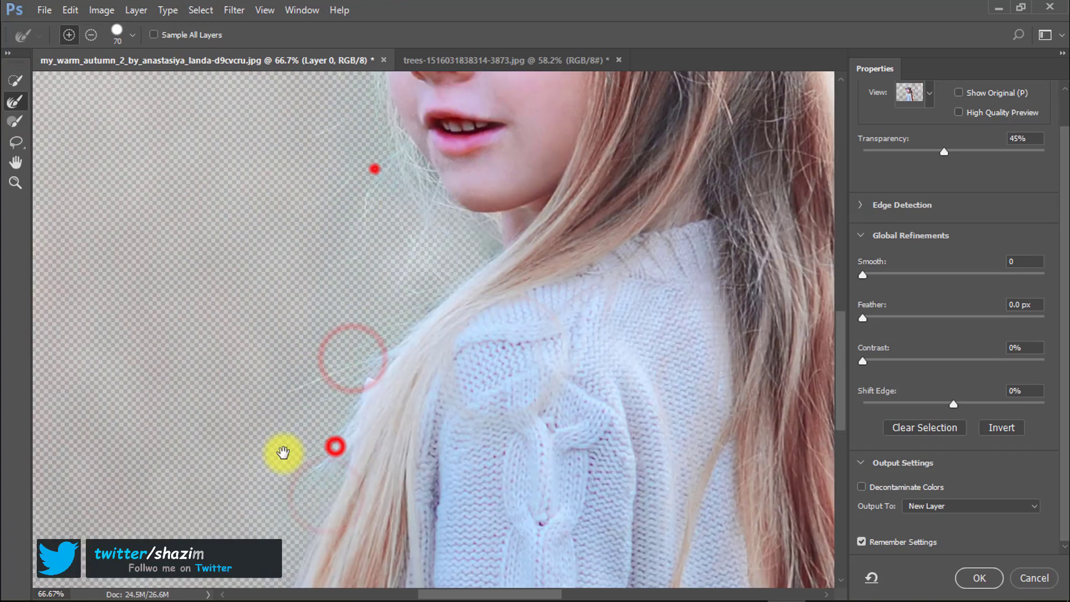
Refine the selection edge up past the front of the wreath and across the crown of the head.
left_click_drag(334, 242, 341, 416)
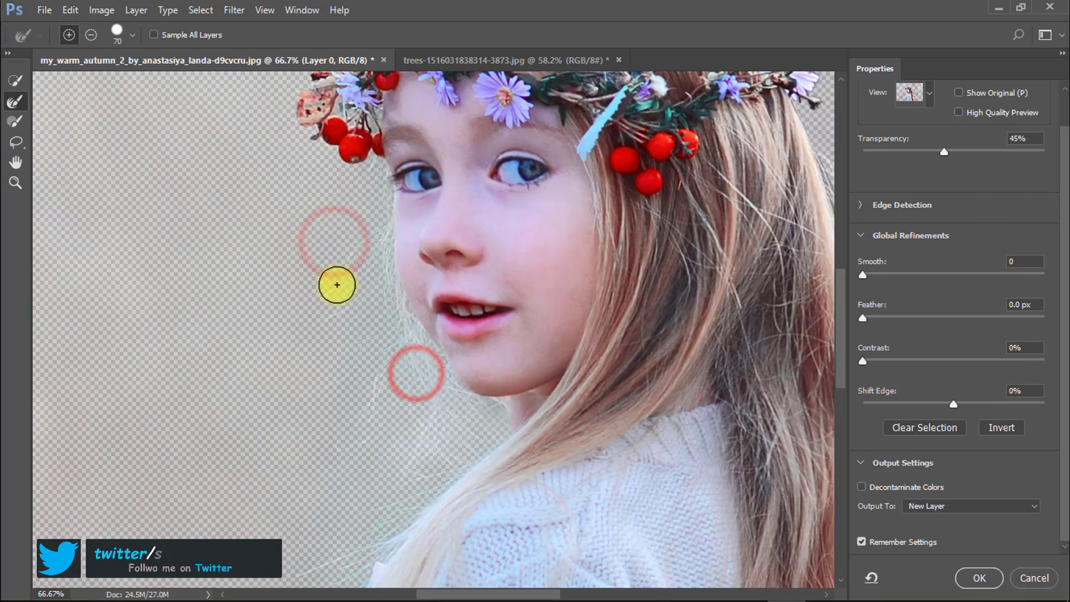
left_click_drag(326, 147, 342, 287)
mouse_move(446, 179)
left_mouse_down()
mouse_move(525, 155)
mouse_move(609, 174)
left_mouse_up()
left_click_drag(667, 136, 501, 199)
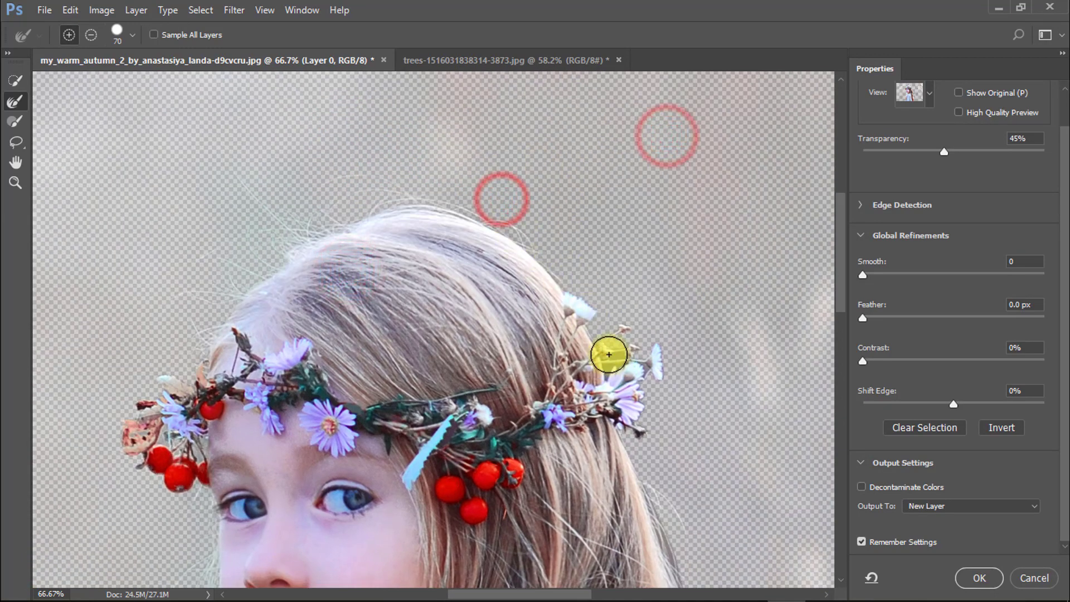
Refine the edge from the flowers at the back of the wreath down the long back hair to the image's lower edge.
left_click_drag(675, 461, 644, 287)
mouse_move(616, 299)
left_mouse_down()
mouse_move(640, 383)
mouse_move(690, 466)
mouse_move(602, 245)
left_mouse_up()
left_click_drag(591, 284, 635, 505)
left_click_drag(659, 467, 612, 244)
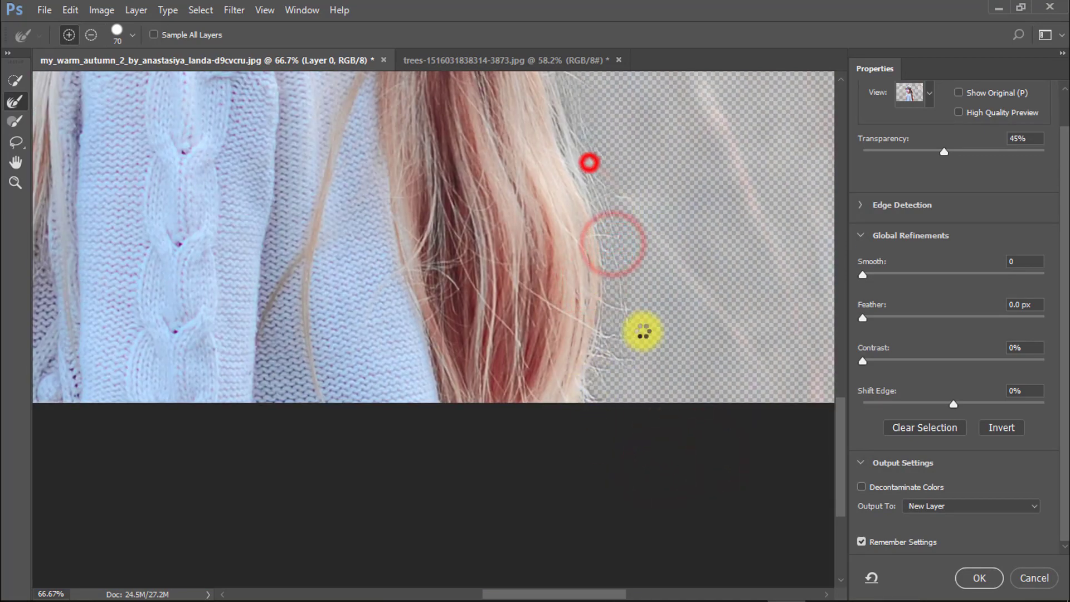
left_click_drag(647, 210, 643, 384)
left_click_drag(556, 281, 581, 349)
mouse_move(626, 237)
left_mouse_down()
mouse_move(671, 315)
mouse_move(724, 502)
left_mouse_up()
left_click_drag(394, 280, 547, 457)
left_click_drag(565, 330, 504, 339)
mouse_move(496, 240)
left_mouse_down()
mouse_move(552, 221)
mouse_move(641, 226)
left_mouse_up()
left_click_drag(656, 218, 618, 234)
left_click_drag(650, 366, 455, 218)
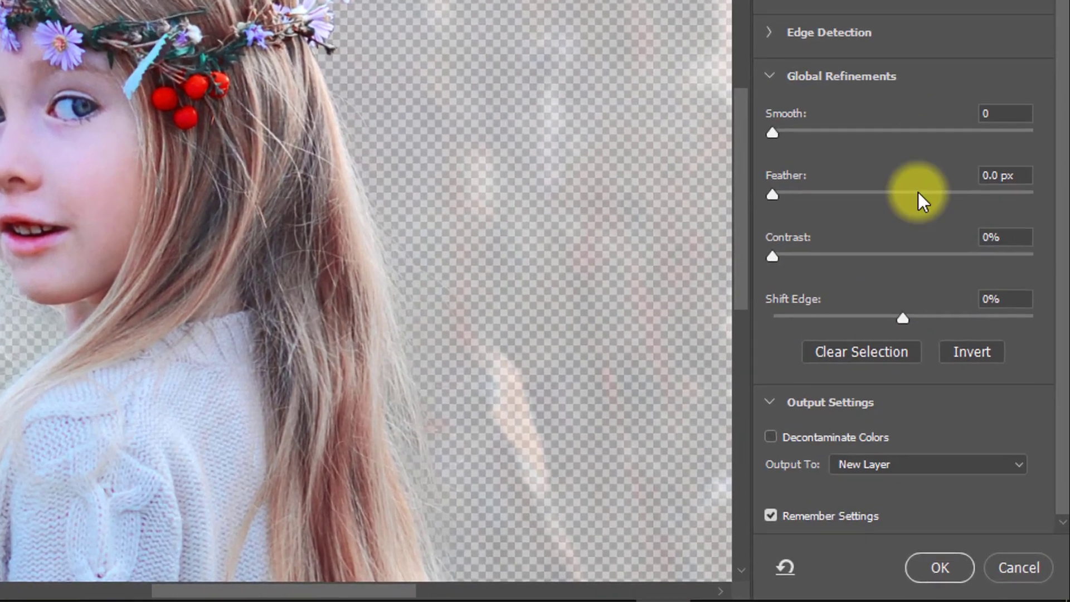
Output the refined selection to a new layer with Remember Settings enabled.
left_click(861, 511)
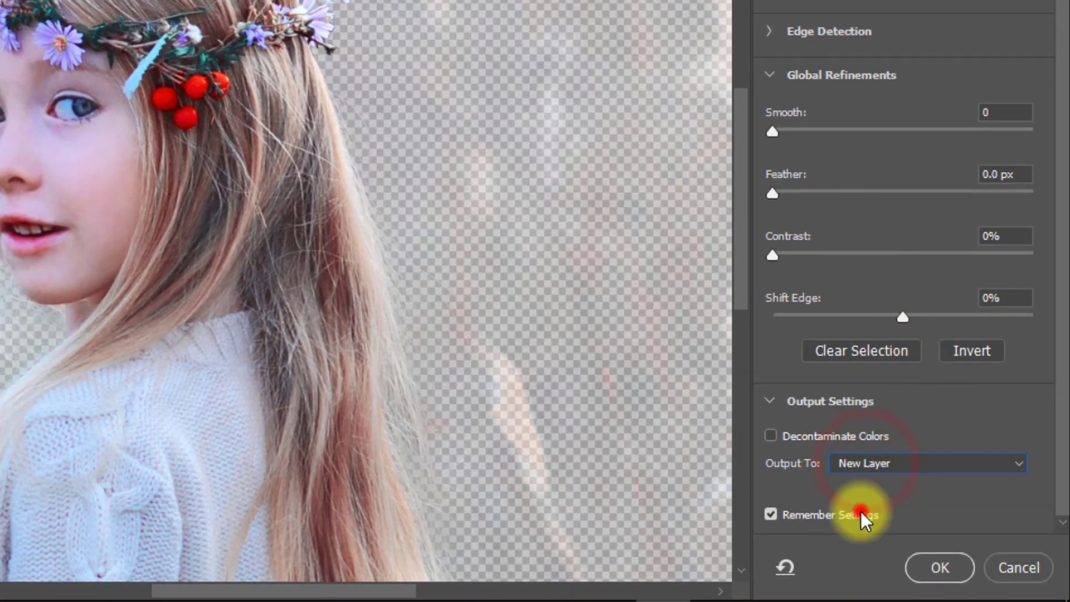
left_click(772, 513)
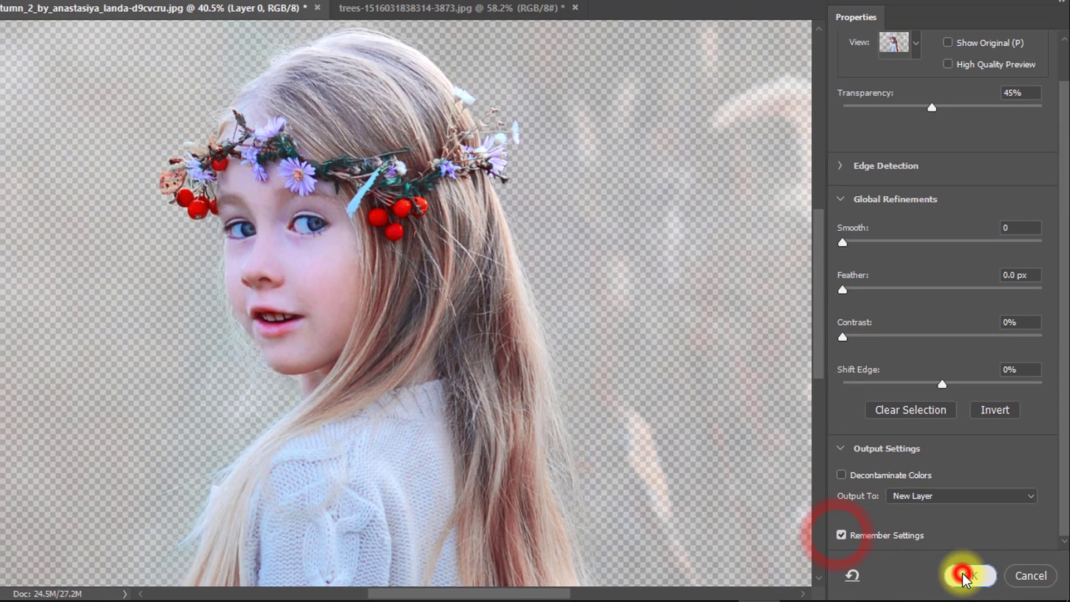
left_click(940, 567)
Retouch small blemishes on the nose, cheeks, jaw and forehead of the cut-out girl with the Spot Healing Brush.
left_click_drag(547, 259, 553, 260)
left_click_drag(396, 323, 540, 387)
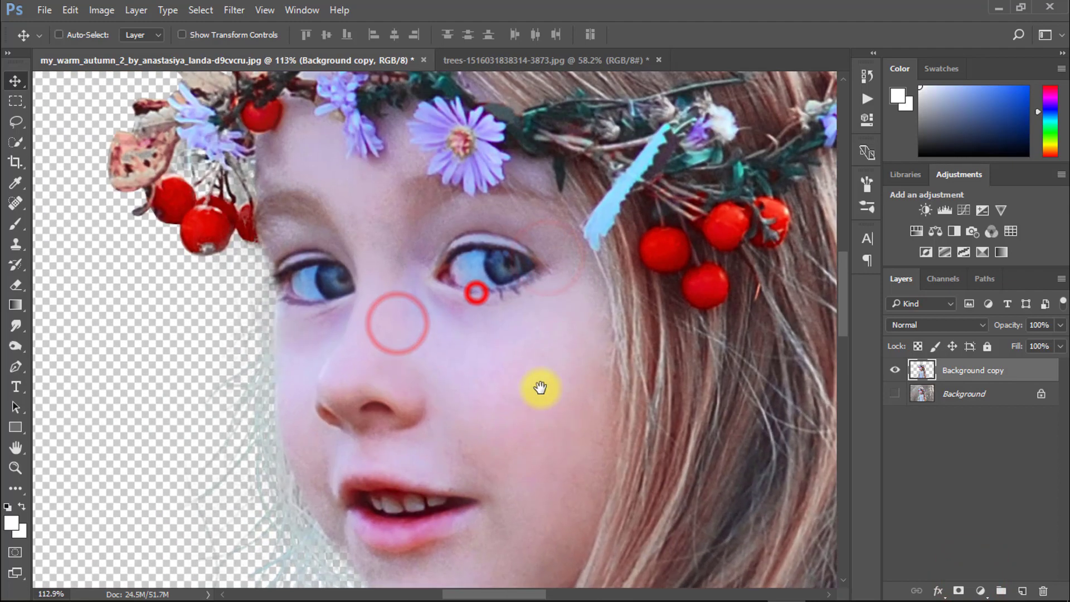
scroll(540, 387, "down", 1)
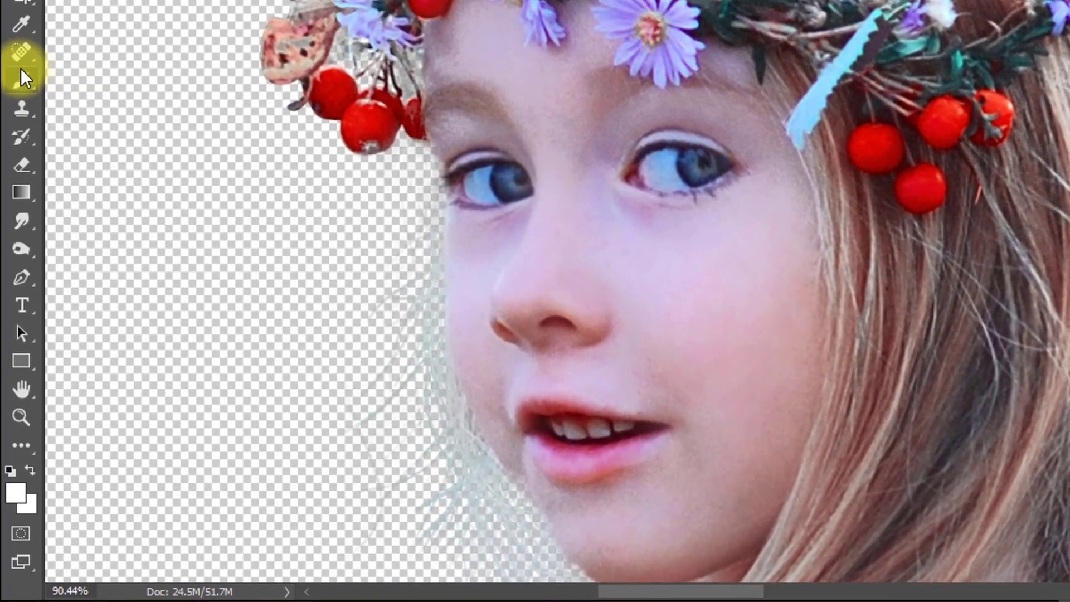
right_click(15, 203)
left_click(106, 54)
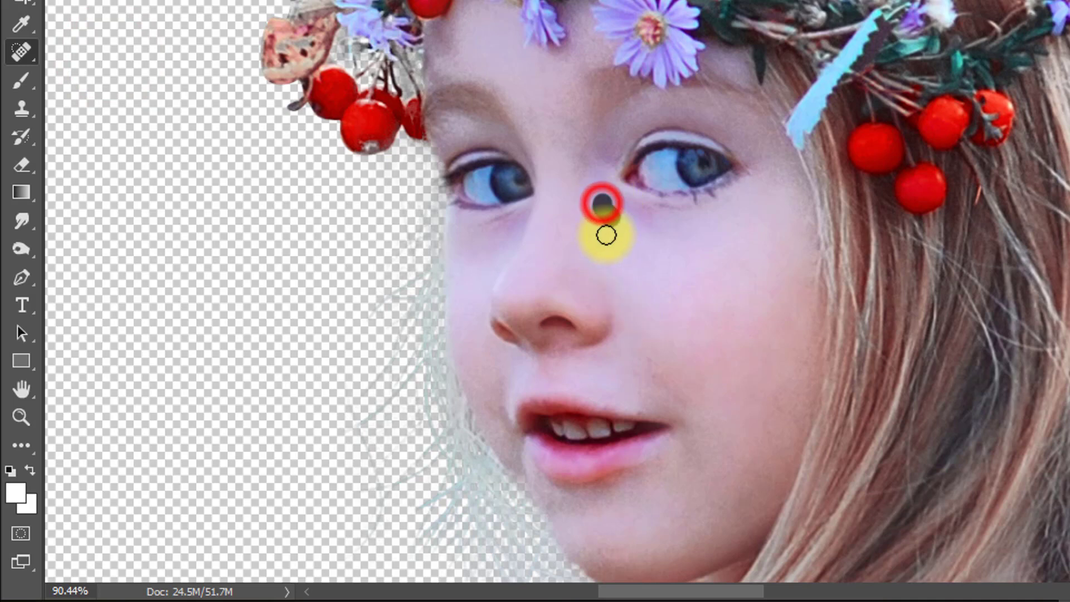
left_click(647, 218)
left_click(619, 256)
left_click(614, 253)
left_click(480, 382)
left_click(488, 410)
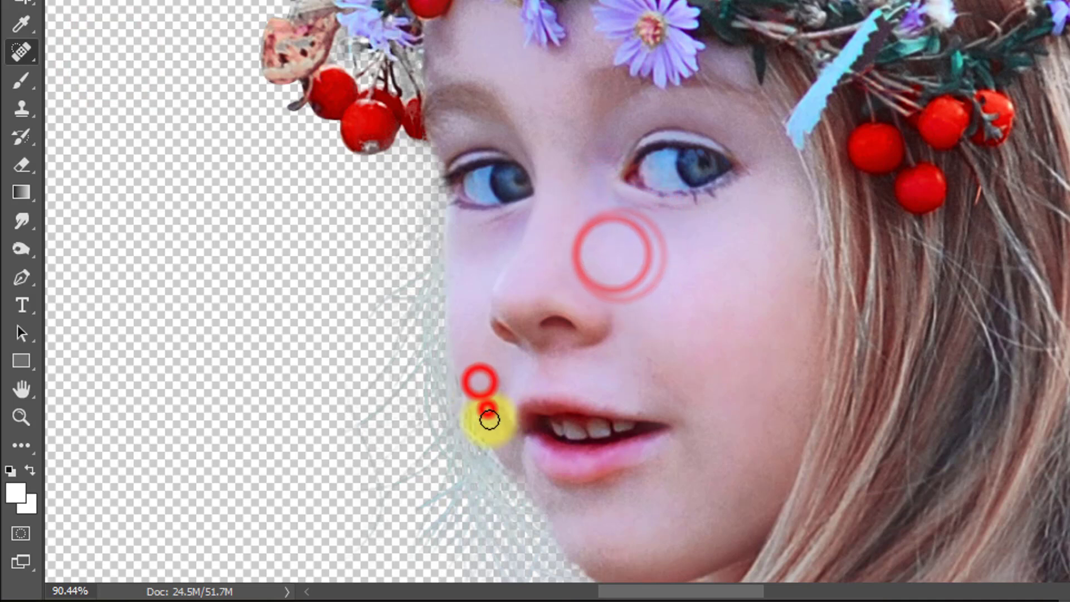
left_click(722, 484)
left_click(439, 50)
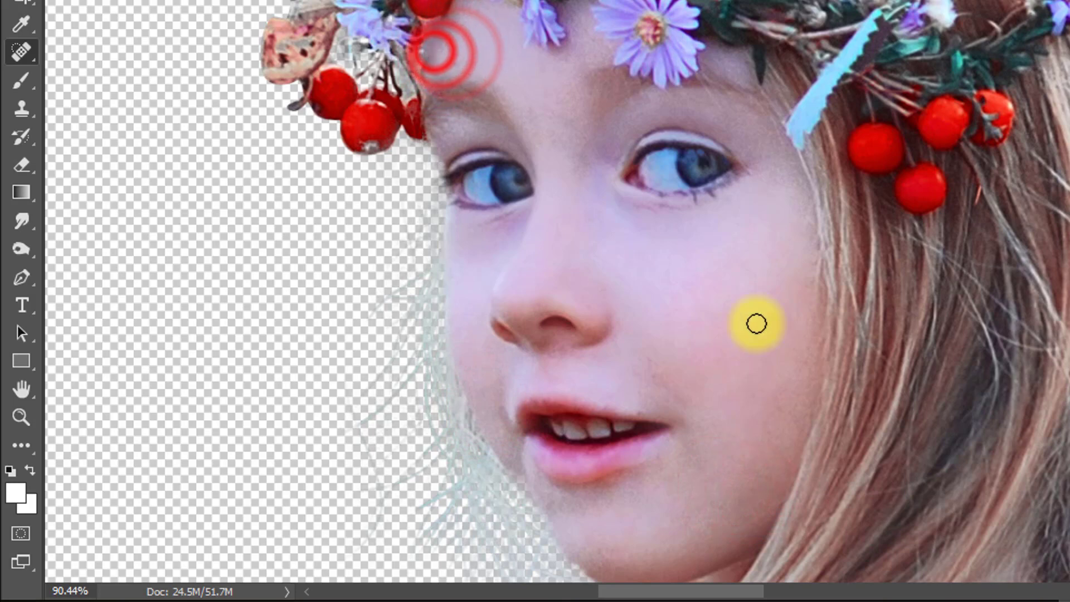
left_click(758, 289)
Smooth the skin on the girl's cheek and beside the mouth with the Smudge Tool, using a 70 px brush at 10% strength.
right_click(13, 226)
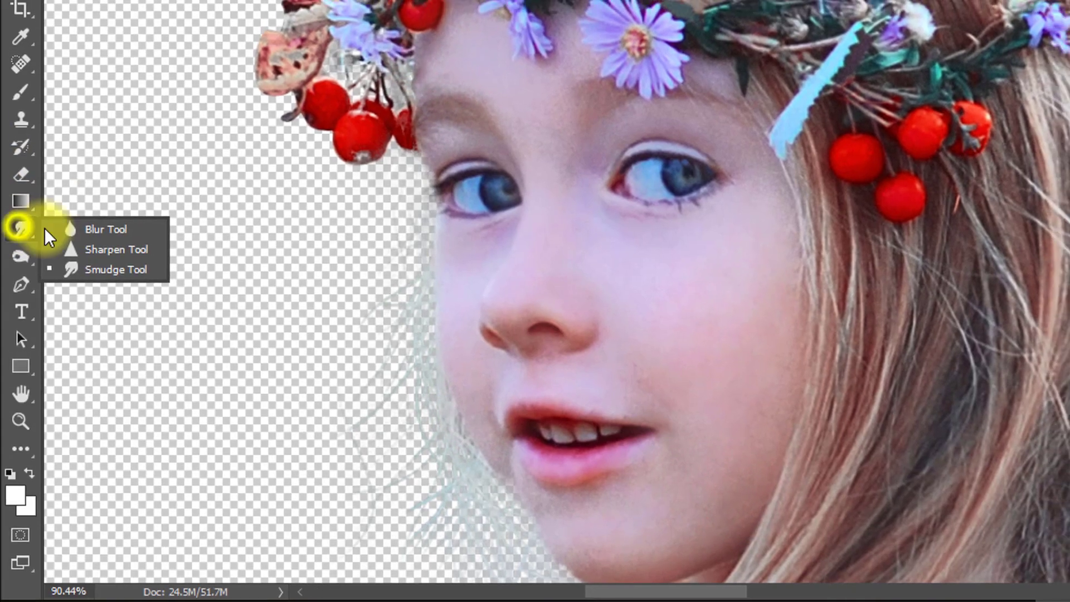
left_click(84, 267)
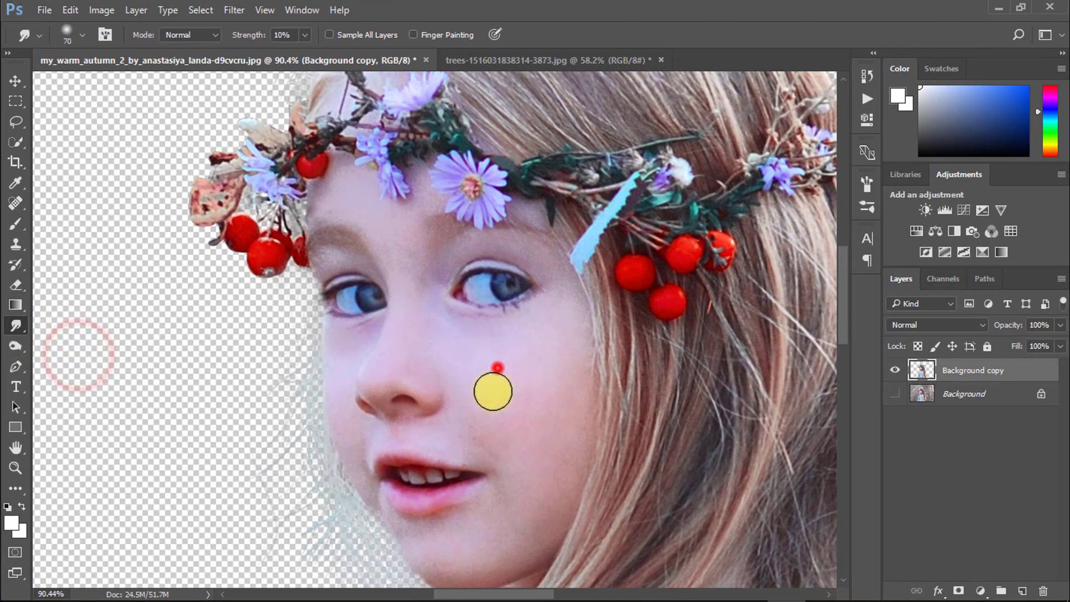
left_click(480, 380)
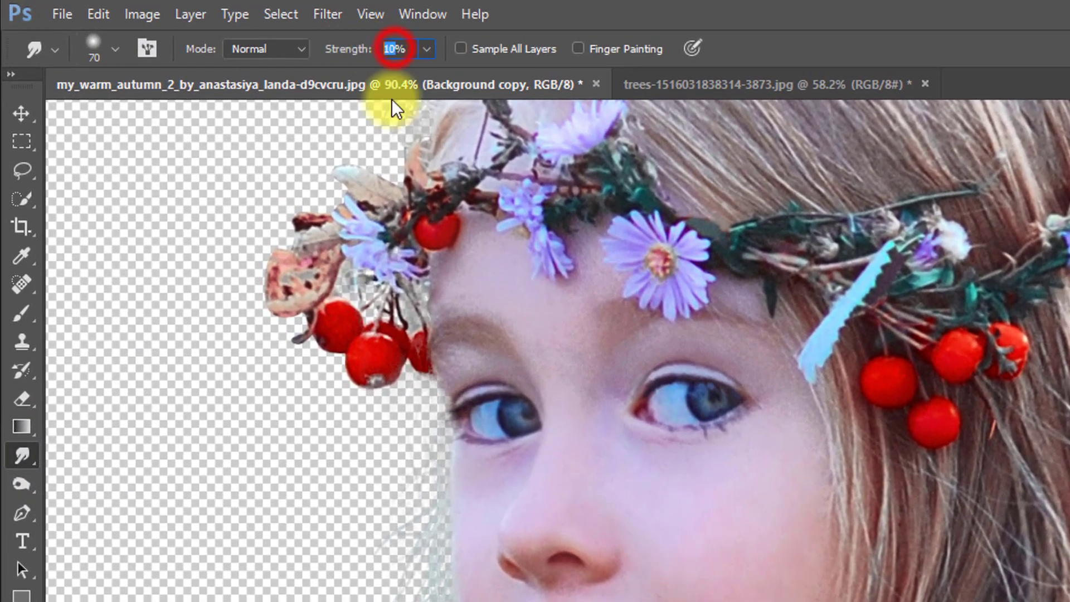
left_click_drag(723, 537, 677, 538)
left_click_drag(678, 532, 651, 504)
left_click_drag(712, 501, 646, 488)
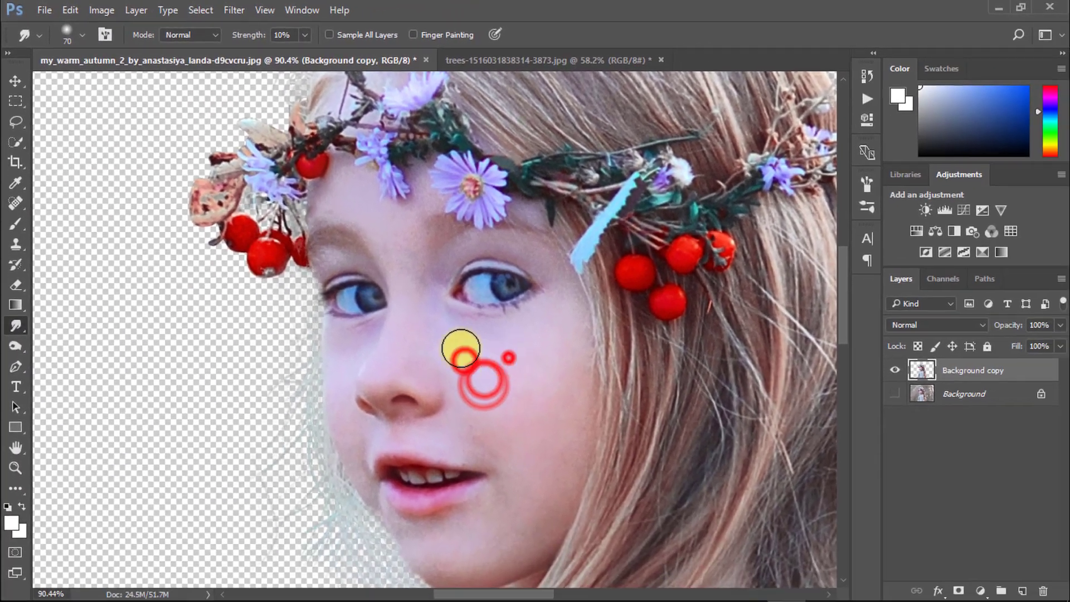
left_click_drag(510, 418, 485, 411)
mouse_move(530, 418)
left_mouse_down()
mouse_move(559, 413)
mouse_move(538, 453)
left_mouse_up()
mouse_move(546, 480)
left_mouse_down()
mouse_move(483, 549)
mouse_move(496, 493)
left_mouse_up()
left_click_drag(533, 462, 496, 493)
left_click_drag(463, 472, 413, 454)
Smudge the skin smooth over the nose, forehead, temple and lower cheek.
left_click_drag(368, 375, 373, 383)
left_click_drag(360, 320, 373, 284)
left_click_drag(449, 248, 470, 290)
mouse_move(460, 237)
left_mouse_down()
mouse_move(484, 271)
mouse_move(455, 316)
left_mouse_up()
left_click_drag(439, 268, 396, 227)
mouse_move(447, 382)
left_mouse_down()
mouse_move(454, 269)
mouse_move(444, 267)
left_mouse_up()
left_click_drag(617, 306, 614, 342)
left_click_drag(583, 416, 466, 458)
left_click_drag(545, 365, 532, 427)
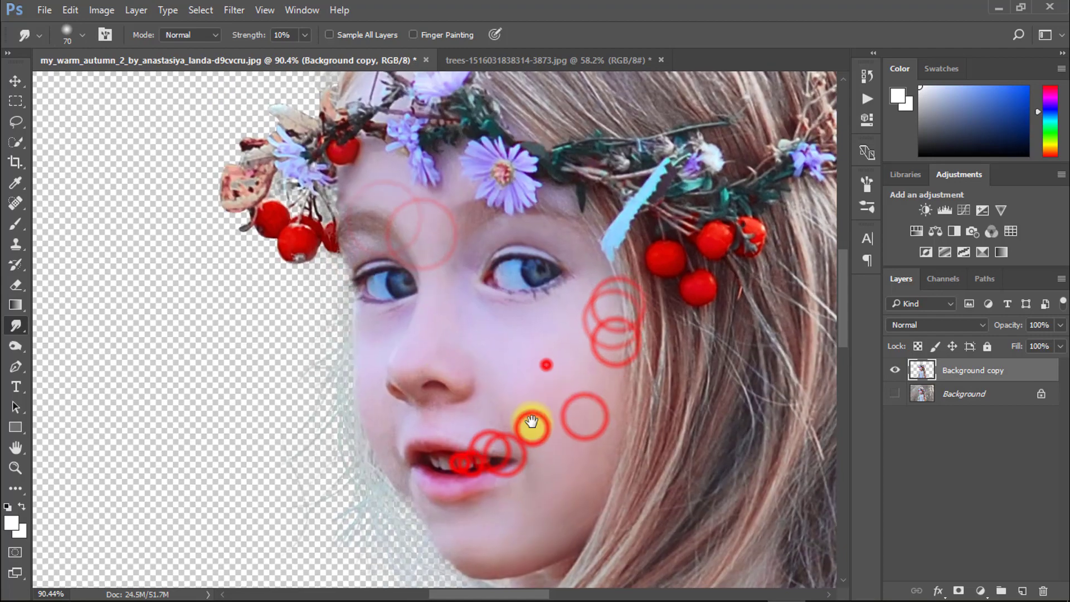
Reduce the Smudge brush to 45 px and smooth the skin around the nose and lips.
key("bracketleft")
key("bracketleft")
key("bracketleft")
left_click_drag(433, 426, 418, 418)
left_click_drag(432, 400, 449, 413)
left_click_drag(483, 356, 512, 273)
mouse_move(519, 385)
left_mouse_down()
mouse_move(483, 385)
mouse_move(506, 392)
left_mouse_up()
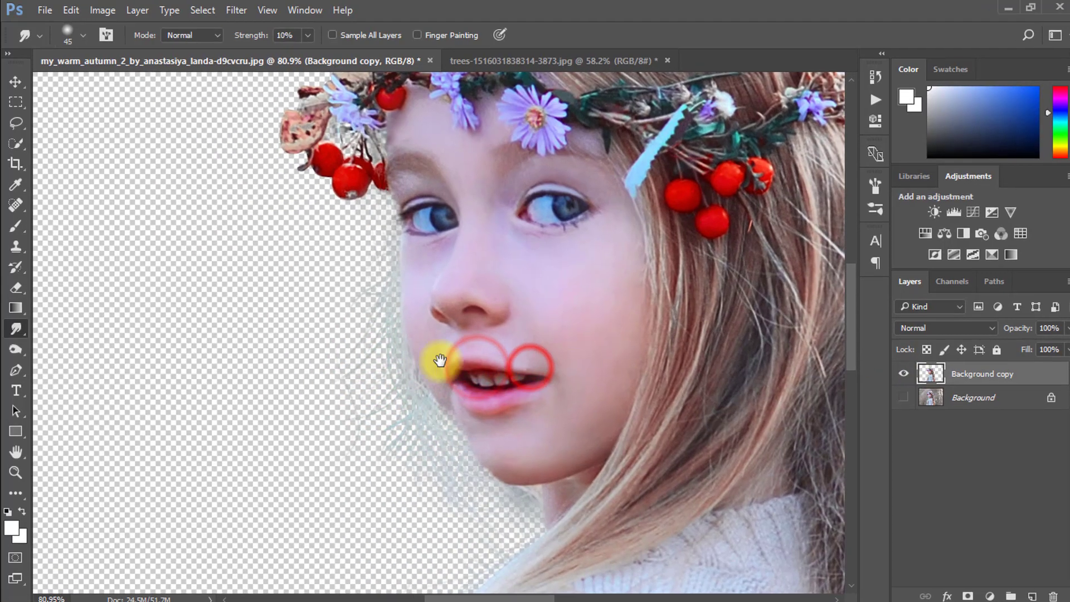
left_click(380, 310, "alt")
left_click(16, 83)
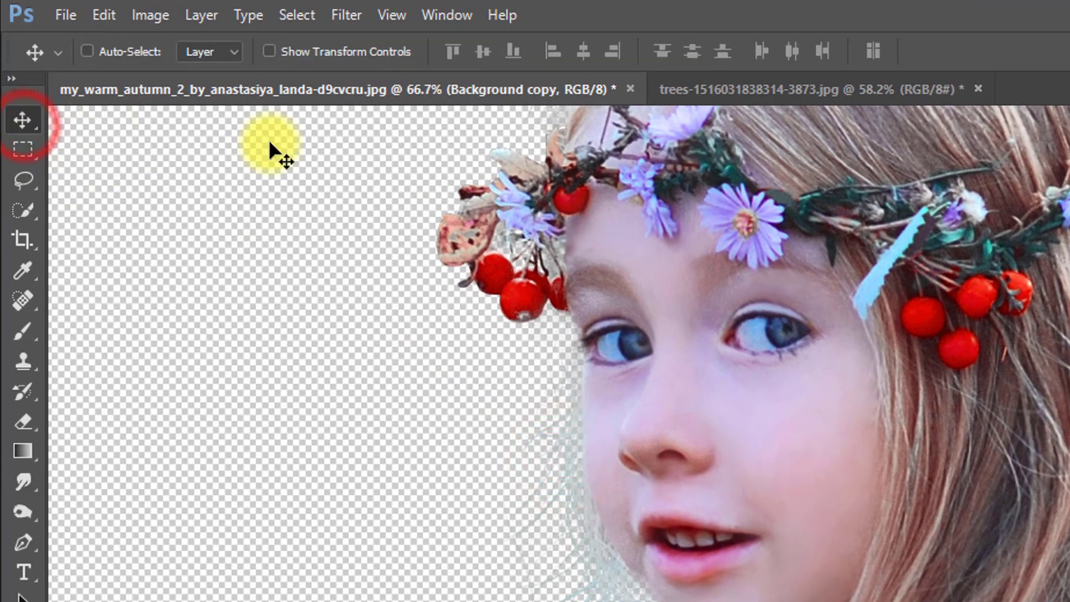
left_click_drag(608, 421, 729, 107)
left_click_drag(492, 73, 417, 216)
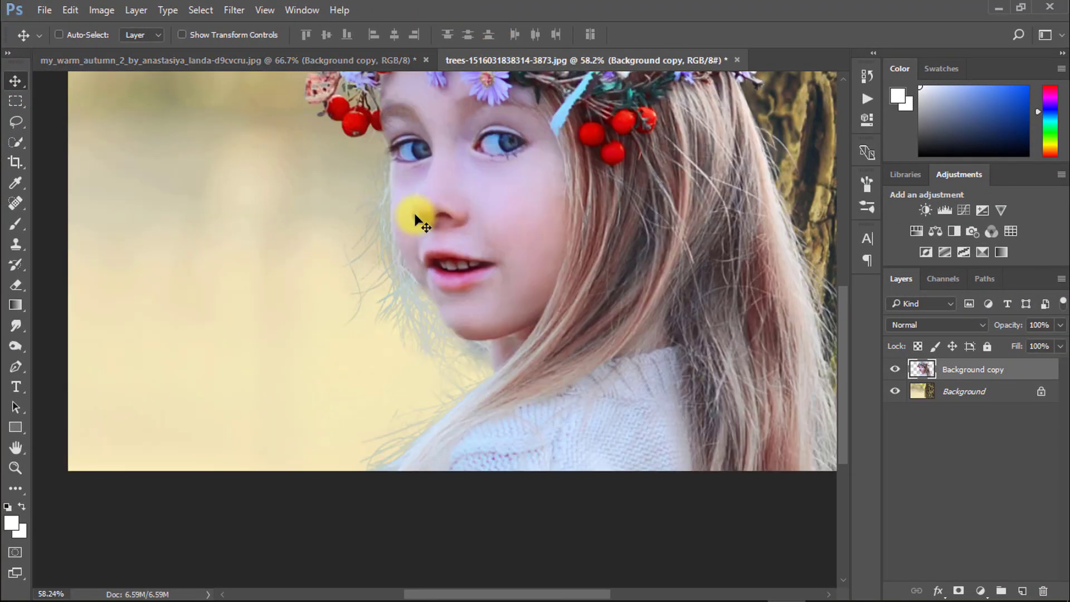
left_click_drag(560, 240, 473, 253)
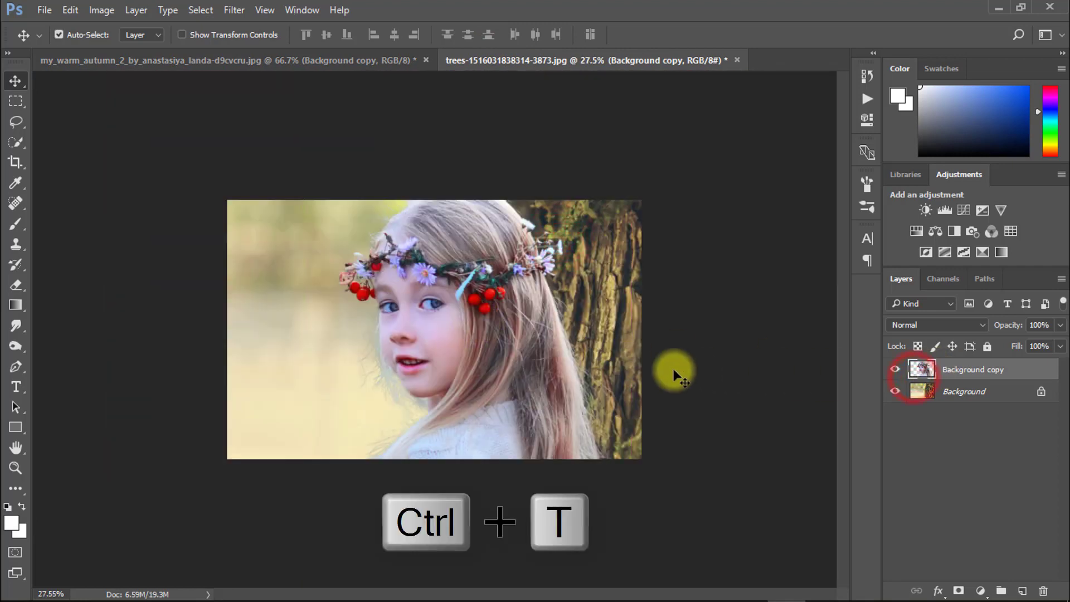
Scale the girl down to about 50.7%, stand her beside the tree trunk, and enlarge her to about 102.5% of that size.
key("ctrl+t")
left_click_drag(303, 158, 382, 247)
left_click_drag(438, 374, 408, 340)
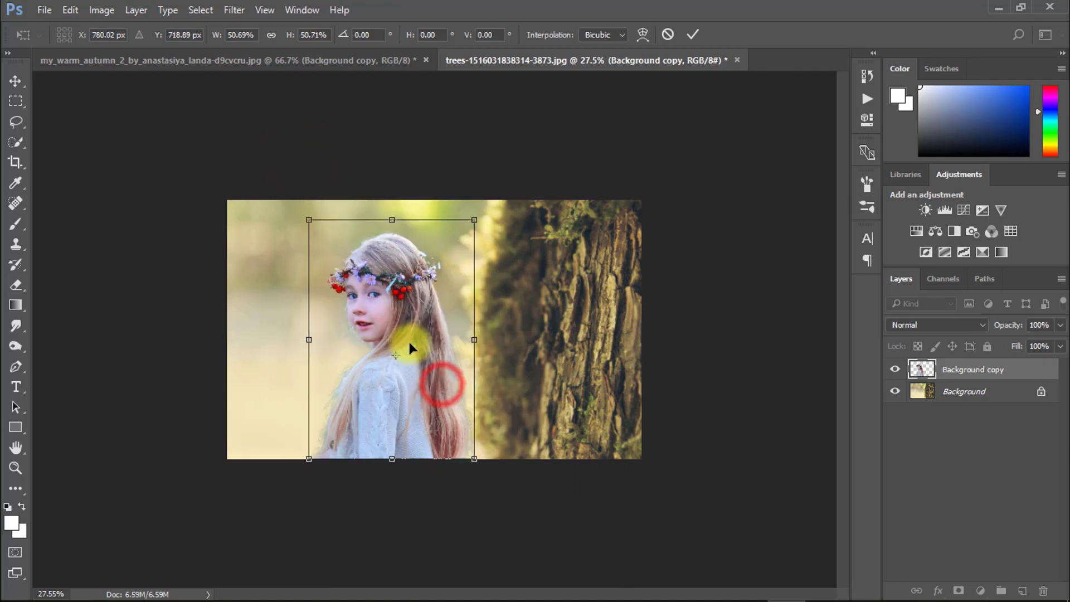
left_click_drag(496, 165, 499, 162)
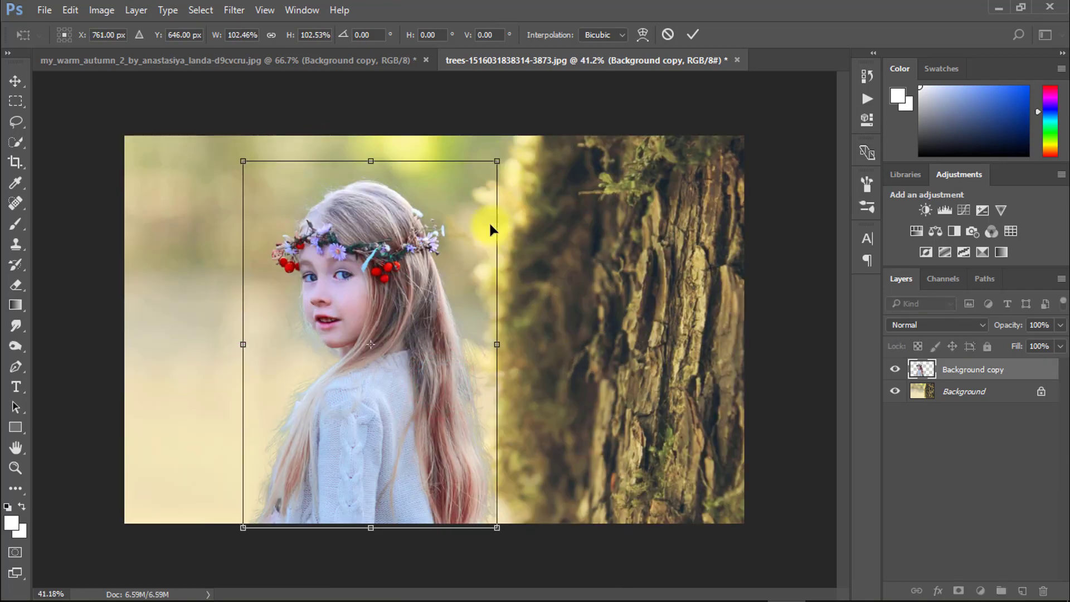
key("Return")
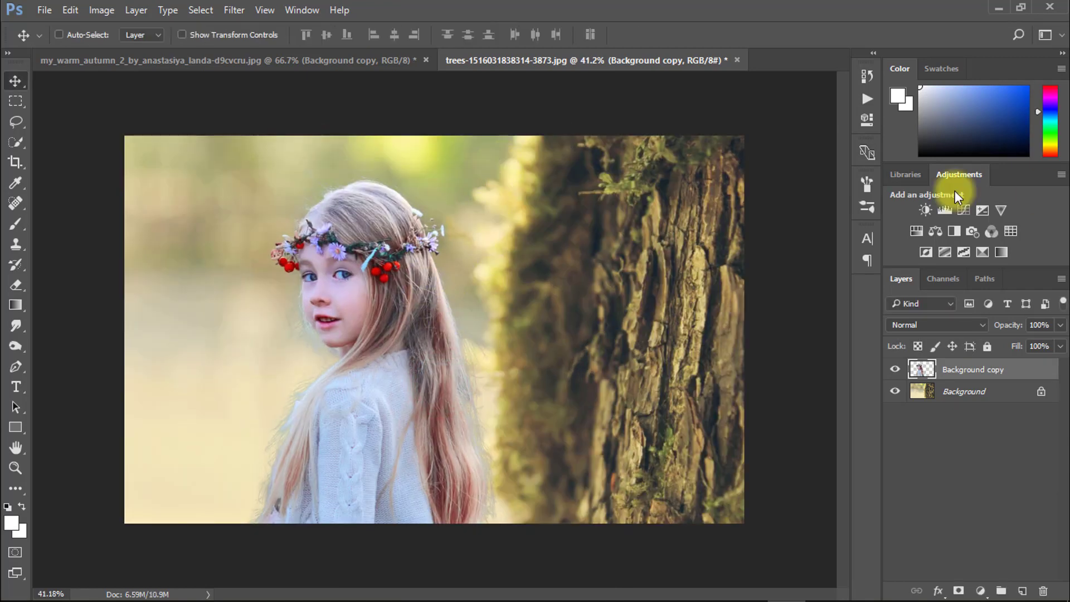
Place the image Shazim Creations1 (54) from the Blur Background manipulation folder into the trees document, against the canvas's left edge.
left_click(998, 7)
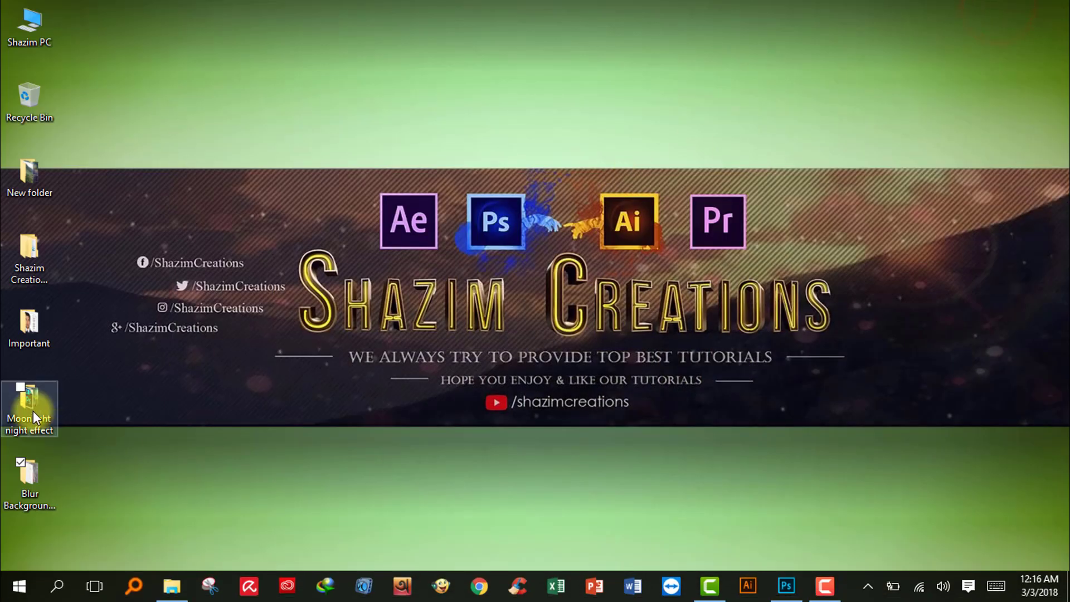
double_click(36, 482)
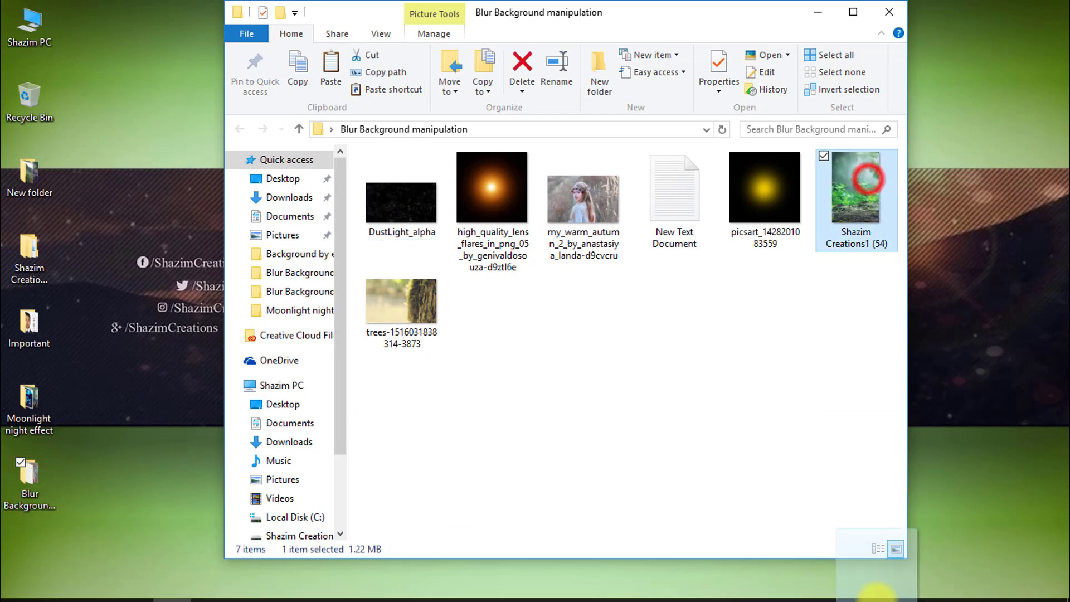
left_click_drag(876, 592, 295, 357)
left_click_drag(442, 353, 268, 349)
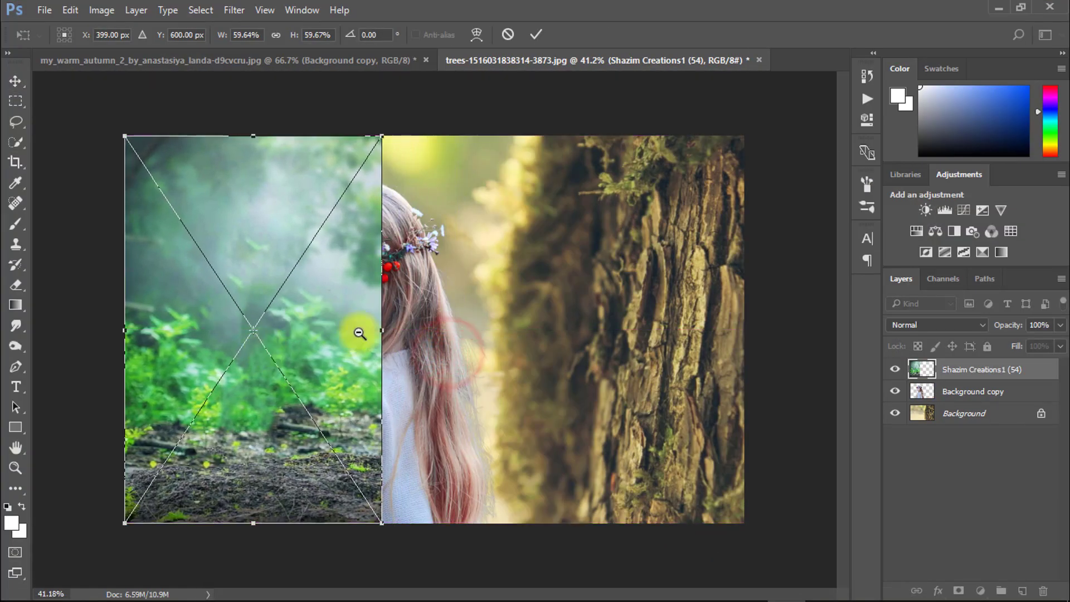
Enlarge and stretch the green forest image across the canvas up to the tree trunk, and move its layer beneath the girl.
double_click(359, 332, "alt")
left_click_drag(404, 447, 446, 493)
left_click_drag(407, 429, 436, 469)
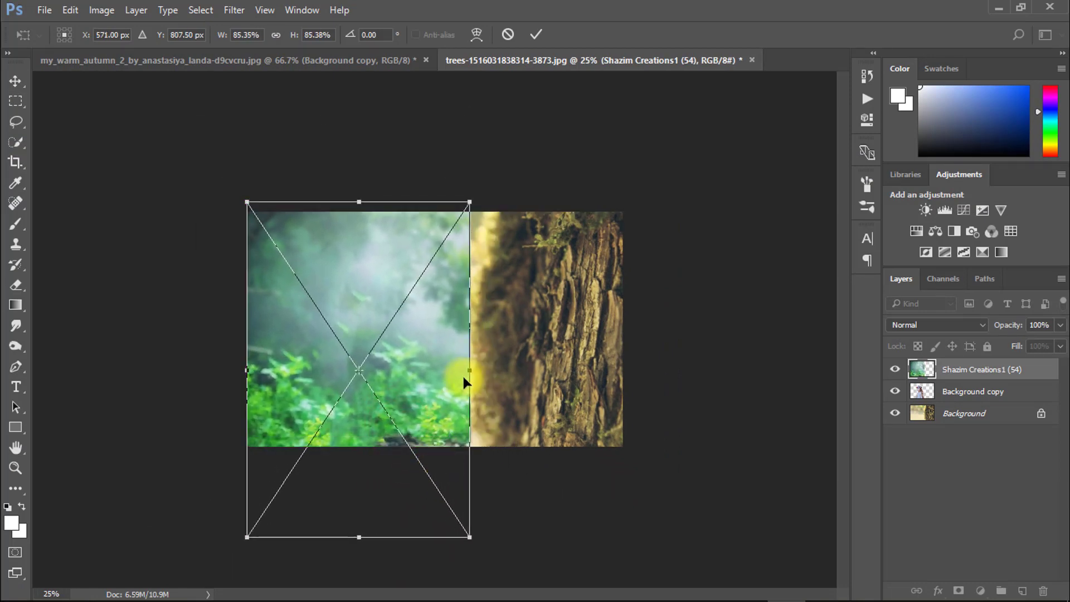
left_click_drag(468, 370, 487, 374)
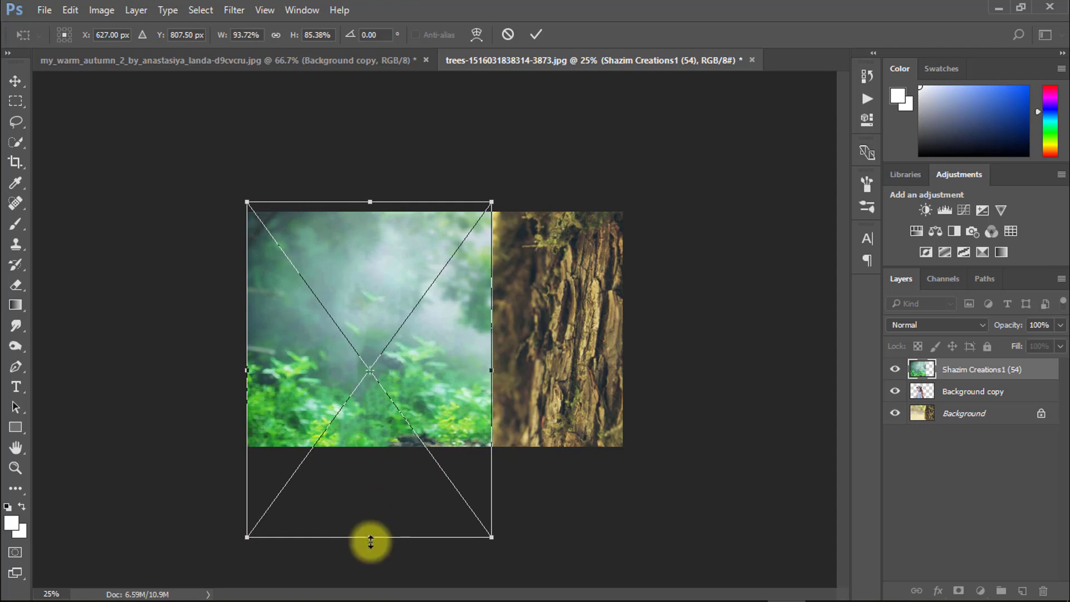
left_click_drag(370, 538, 368, 553)
left_click_drag(495, 374, 509, 377)
key("Return")
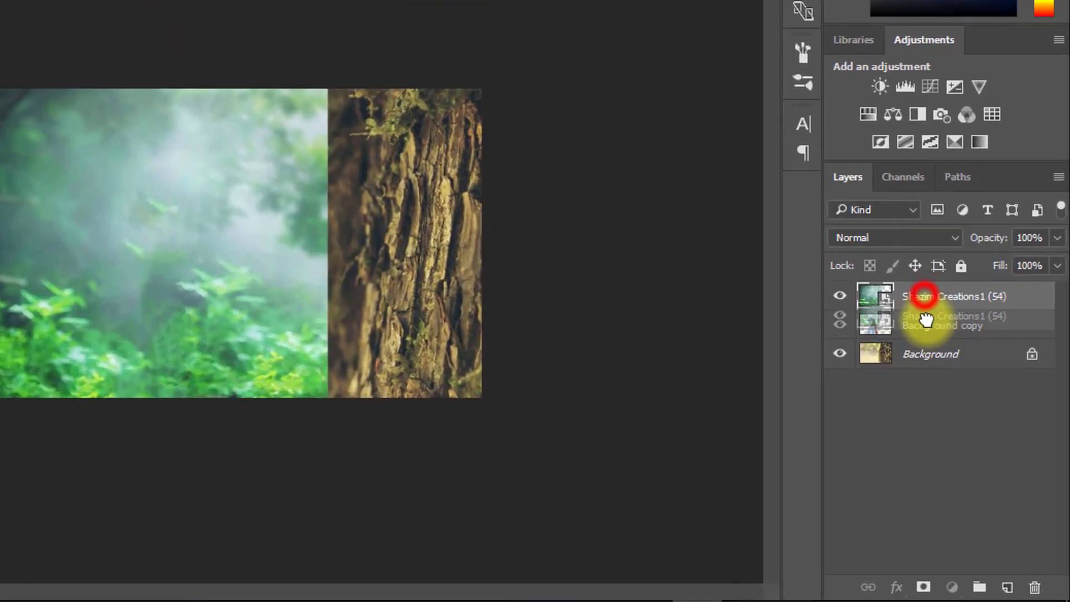
left_click_drag(926, 319, 930, 335)
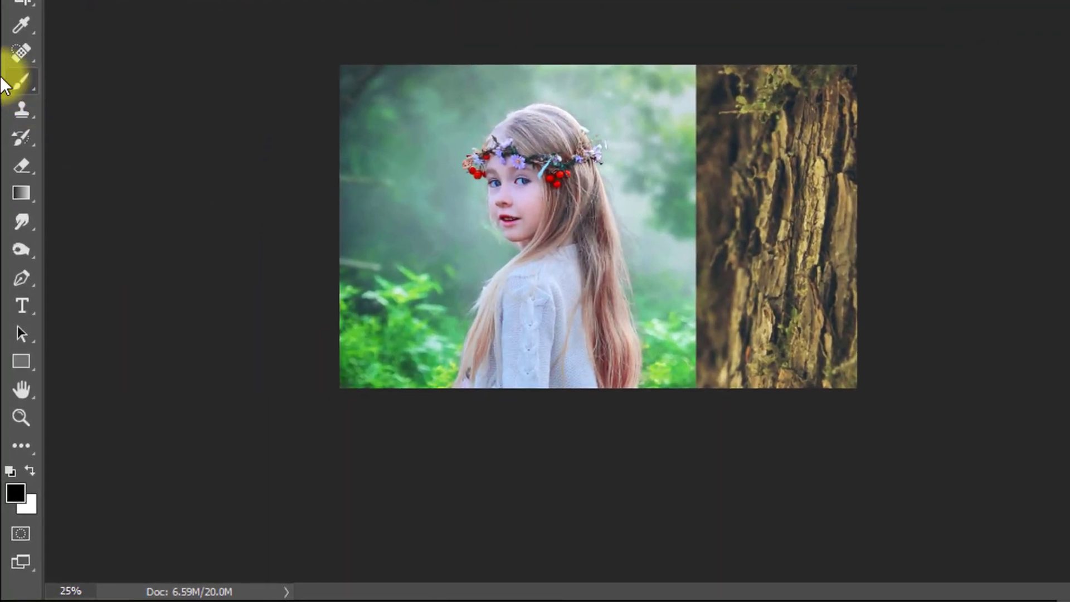
Add a layer mask to the forest layer and hide its hard upper edge using a 1000 px black brush, 81% opacity, 52% flow.
right_click(22, 84)
left_click(109, 79)
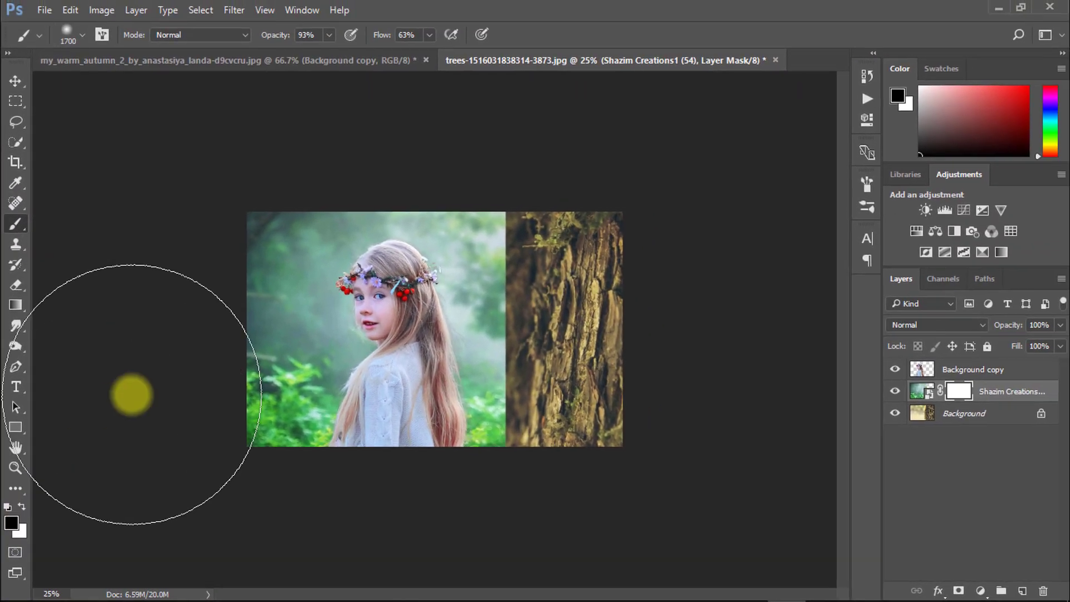
key("[")
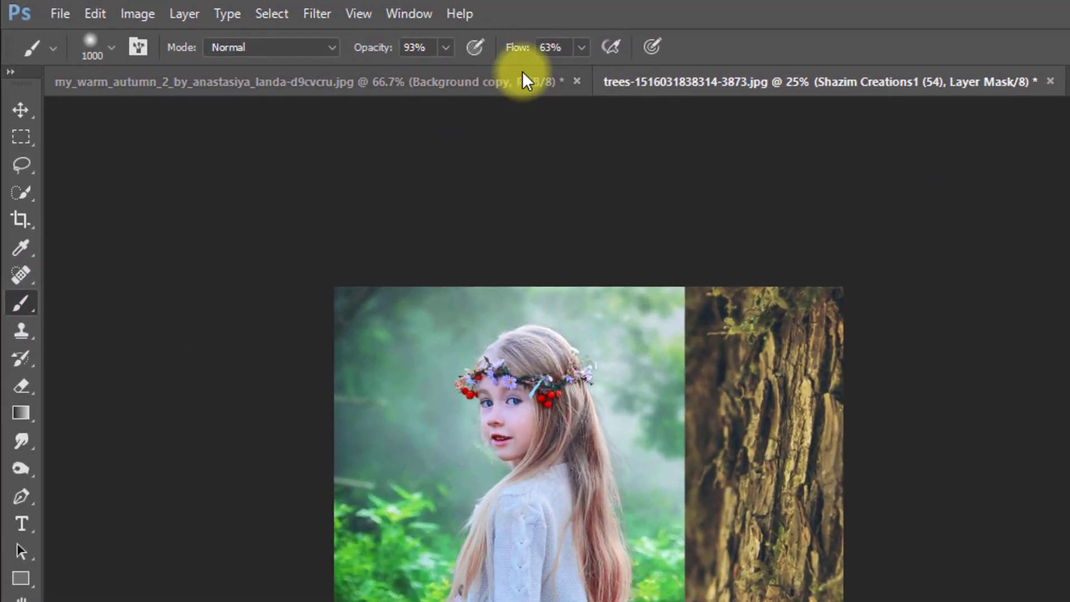
left_click_drag(382, 32, 366, 52)
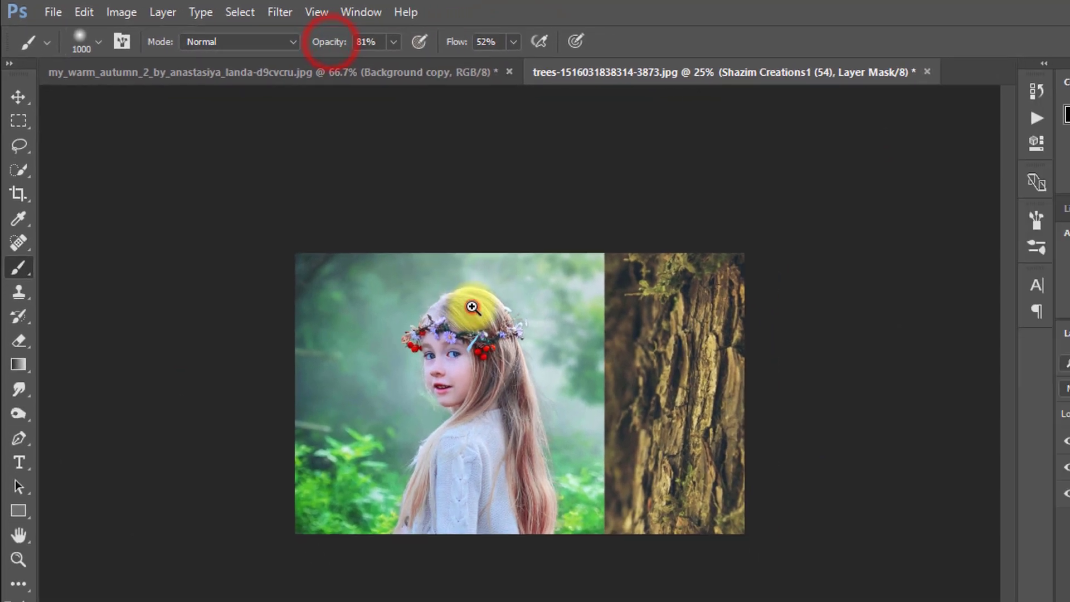
left_click(534, 348, "ctrl")
left_click_drag(725, 257, 727, 413)
left_click_drag(755, 361, 755, 487)
left_click_drag(791, 333, 793, 391)
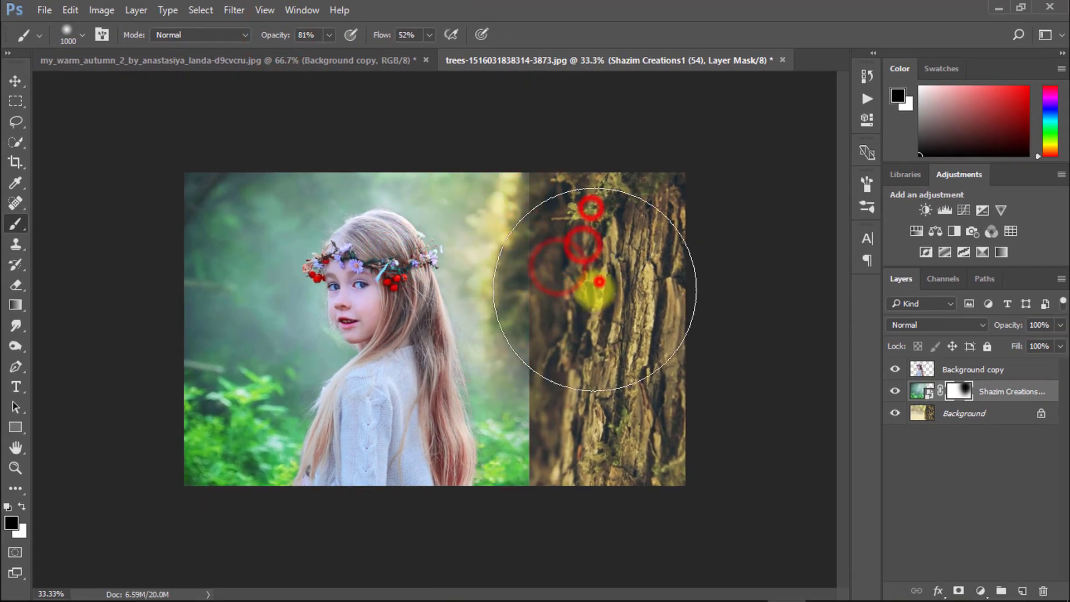
Mask out the rest of the forest layer over the lower trunk and behind the hair, and fade it along the bottom left.
left_click_drag(595, 289, 602, 303)
mouse_move(557, 383)
left_mouse_down()
mouse_move(545, 423)
mouse_move(580, 406)
left_mouse_up()
left_click_drag(641, 308, 575, 420)
left_click_drag(579, 419, 415, 525)
mouse_move(527, 478)
left_mouse_down()
mouse_move(557, 463)
mouse_move(461, 528)
left_mouse_up()
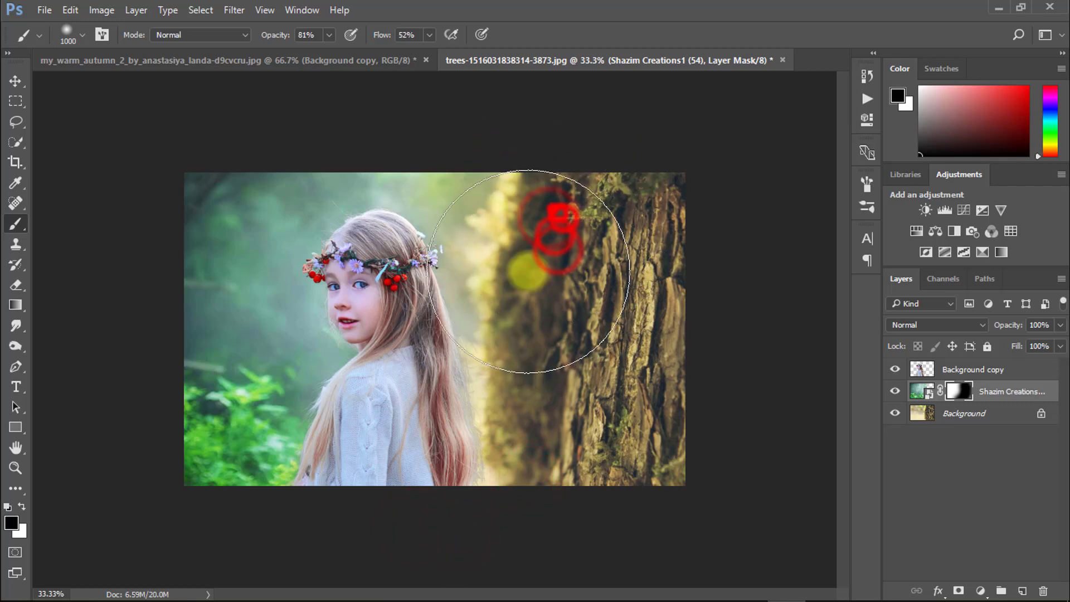
left_click_drag(496, 366, 286, 521)
left_click(265, 527)
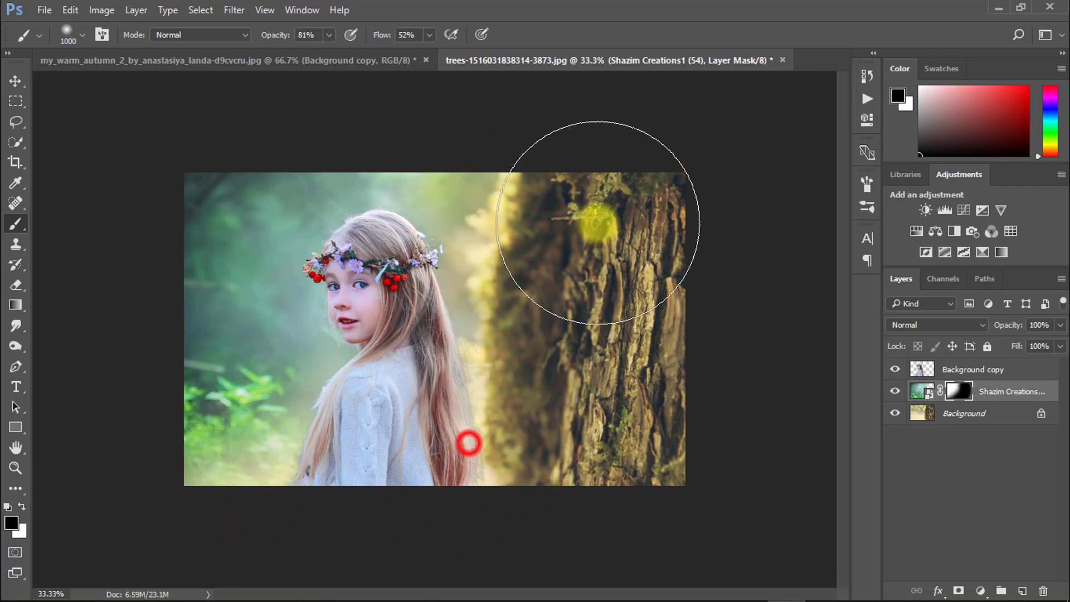
left_click_drag(557, 415, 539, 425)
mouse_move(563, 423)
left_mouse_down()
mouse_move(683, 416)
mouse_move(548, 451)
left_mouse_up()
Create a new layer between the girl and the forest layer, with white (ffffff) as the foreground colour.
left_click(534, 338, "alt")
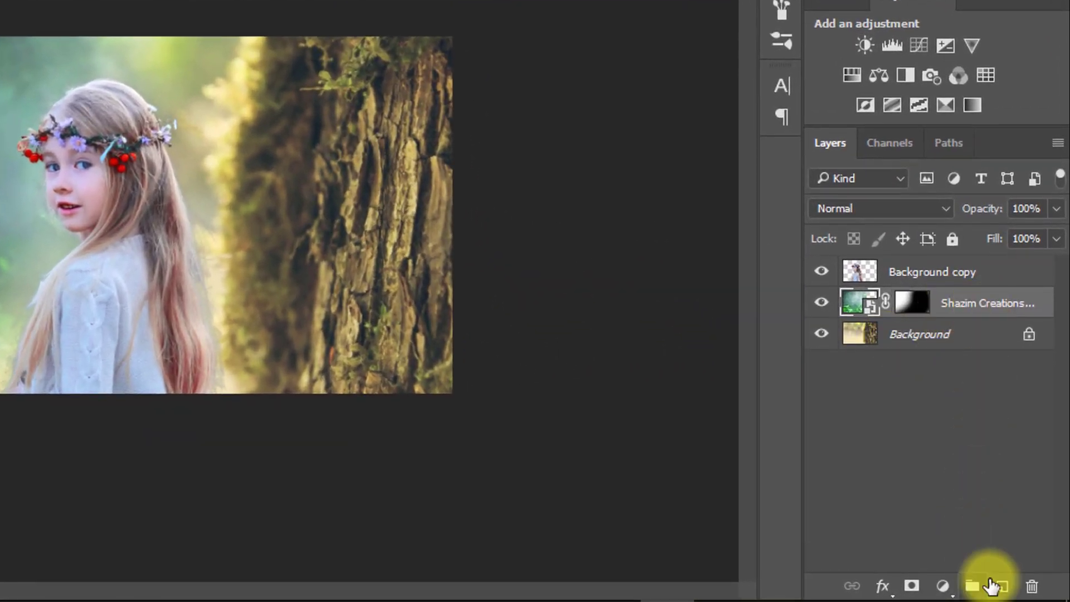
left_click(993, 585)
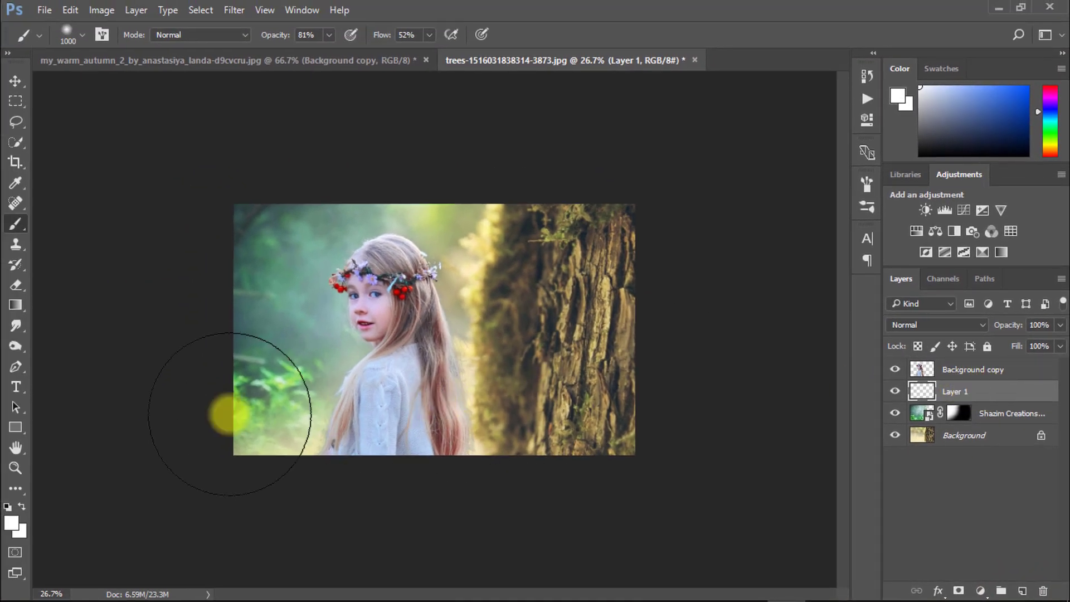
left_click(17, 525)
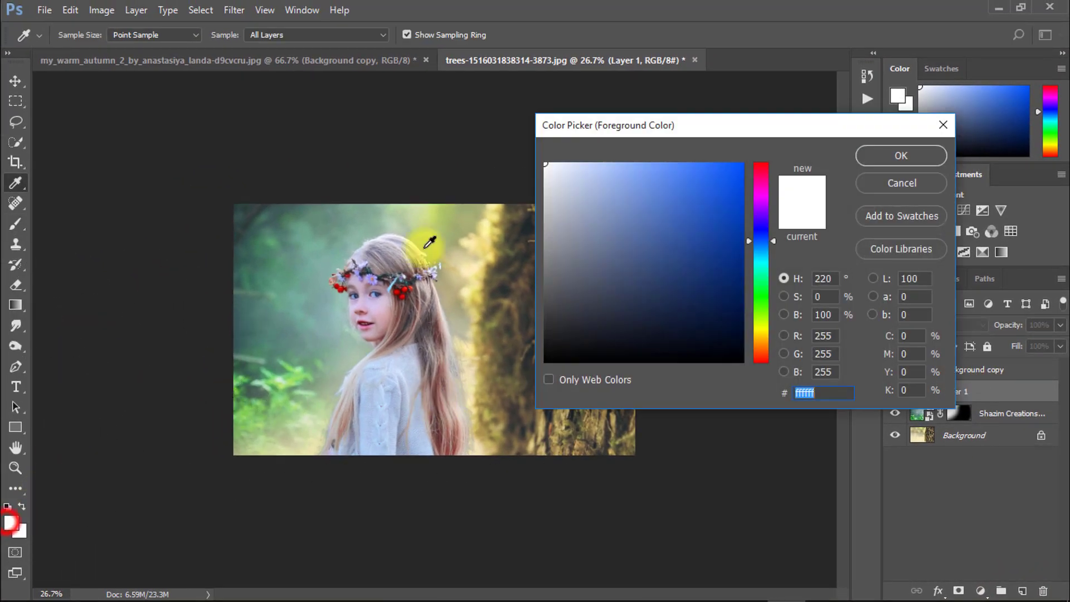
left_click(875, 155)
Dab a soft white glow behind the girl with a 1500 px brush and set the layer's opacity to 87%.
key("]")
key("]")
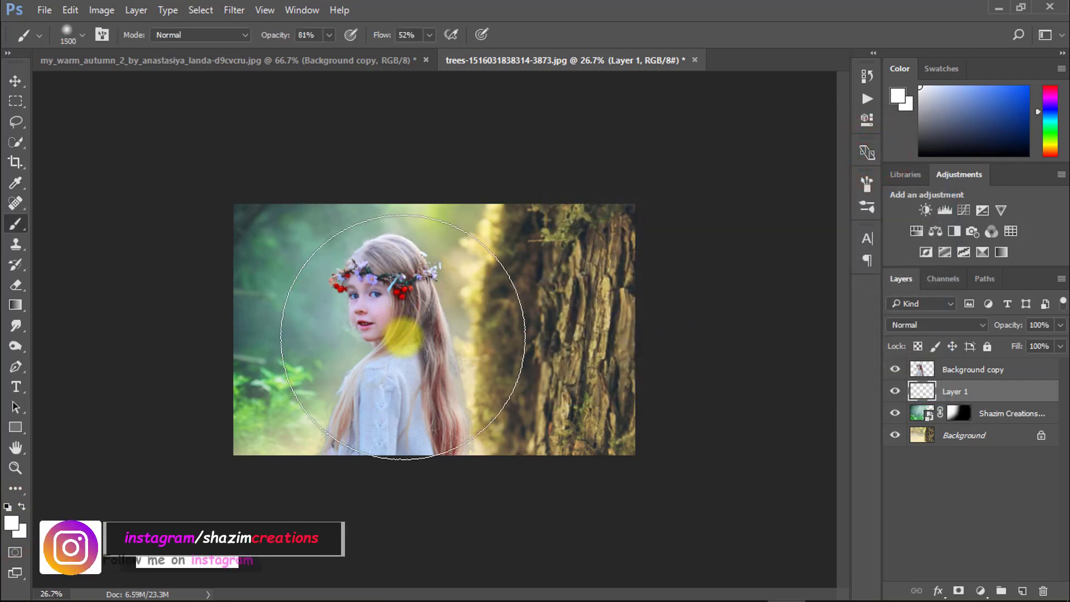
left_click(403, 337)
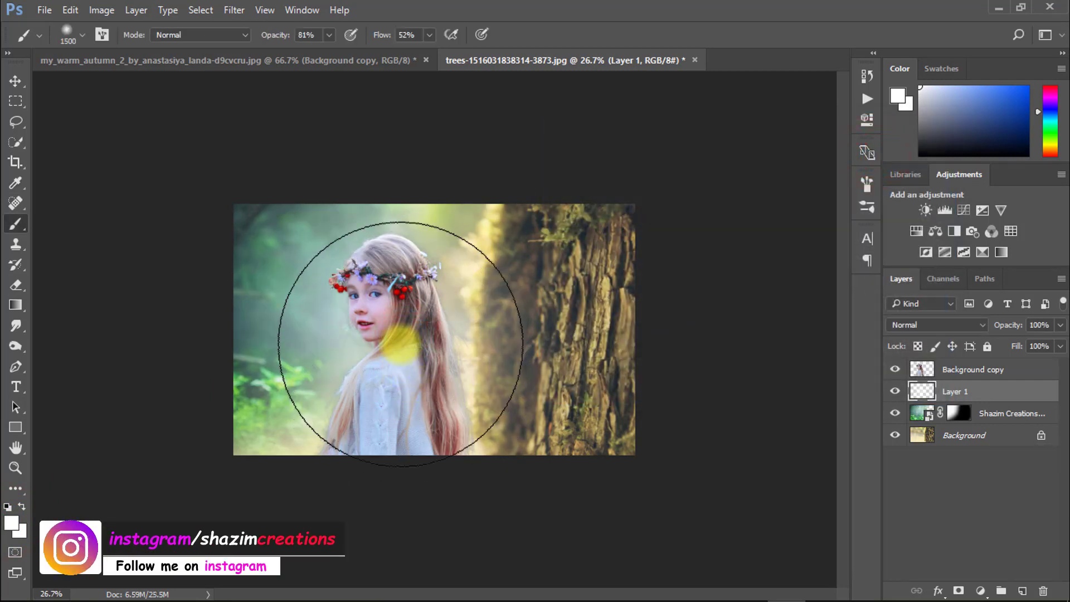
left_click(389, 366)
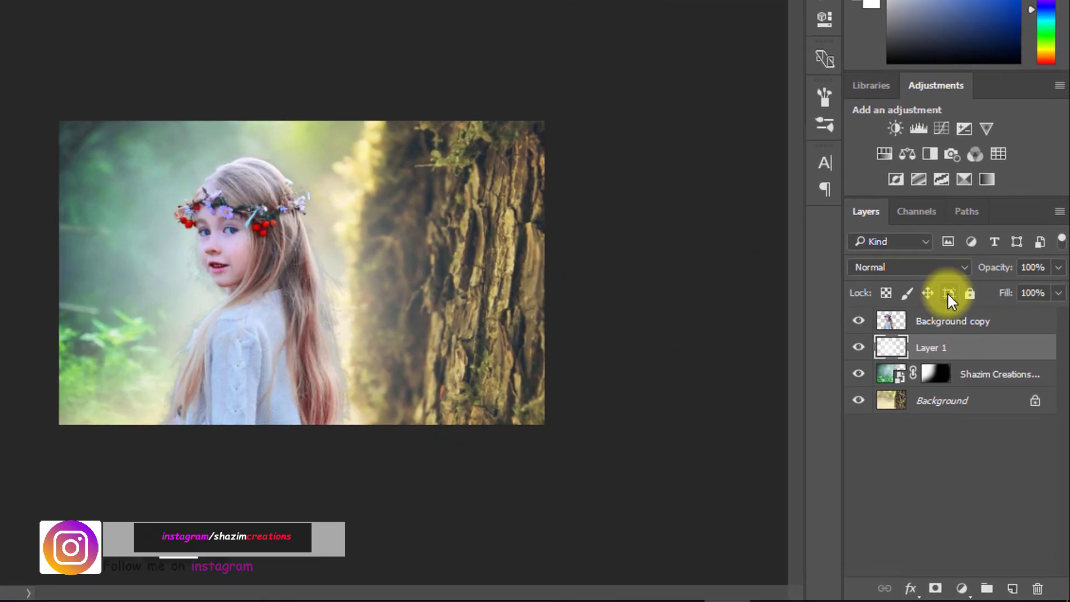
left_click_drag(995, 267, 986, 265)
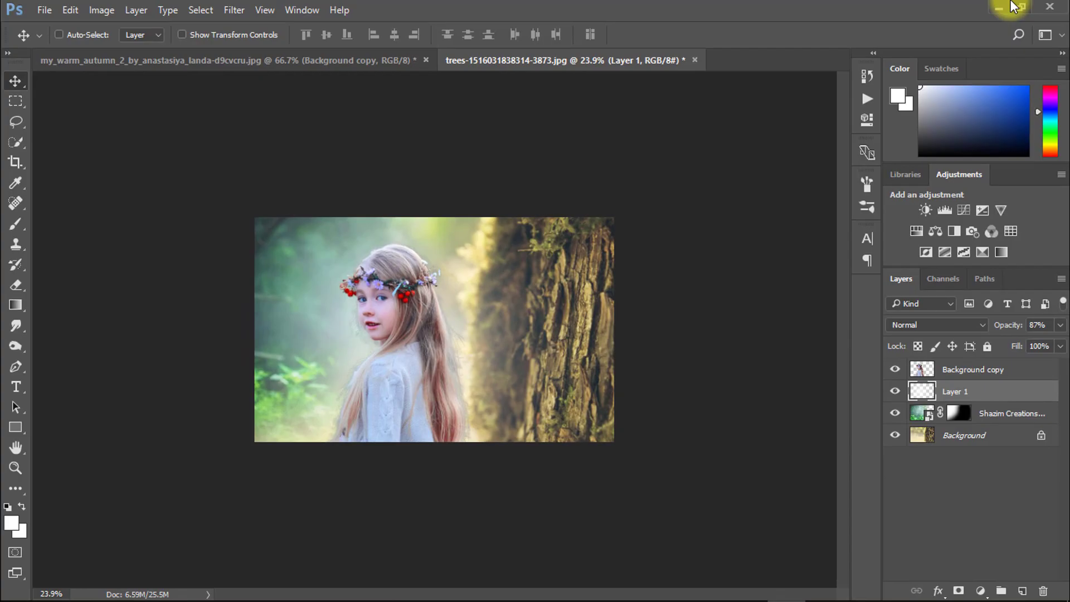
Place the orange high_quality_lens_flares_in_png_05 image between the girl's head and the trunk, and set its blend mode to Screen.
left_click(995, 8)
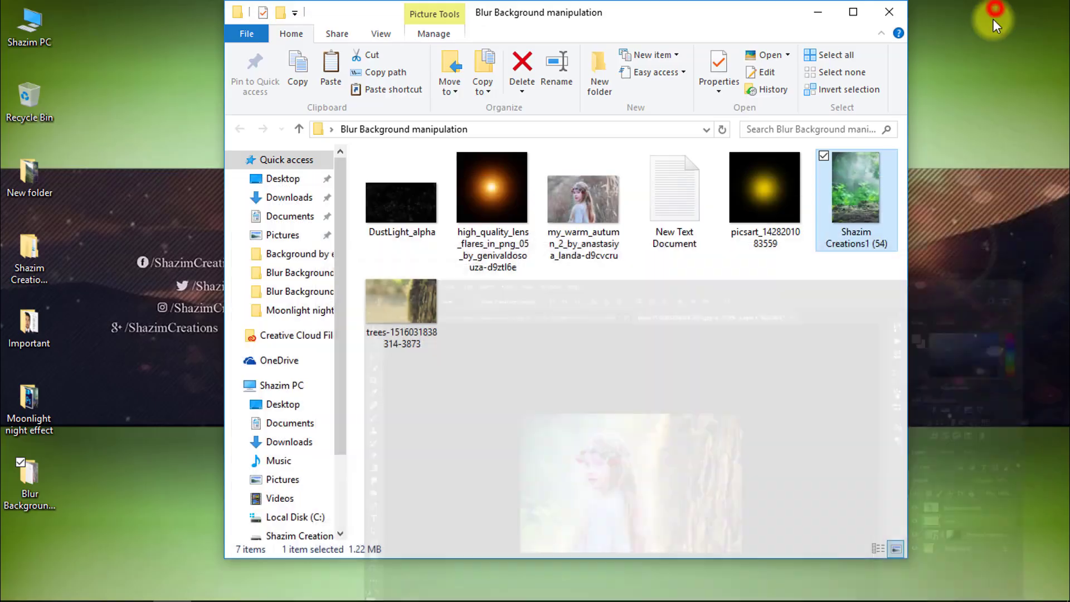
left_click_drag(491, 187, 510, 232)
left_click_drag(486, 305, 483, 255)
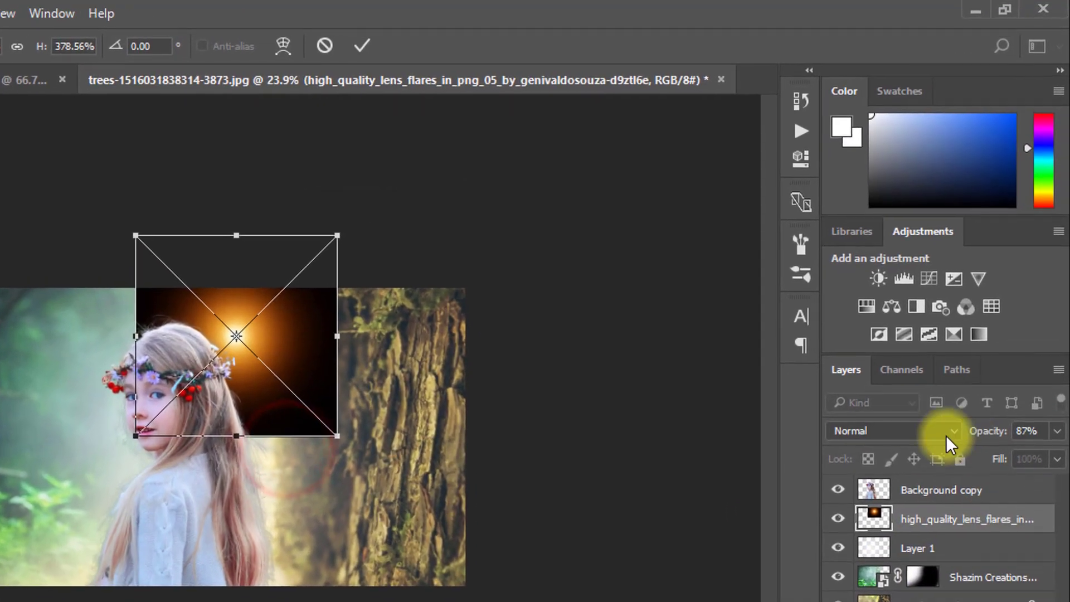
left_click(957, 322)
left_click(846, 155)
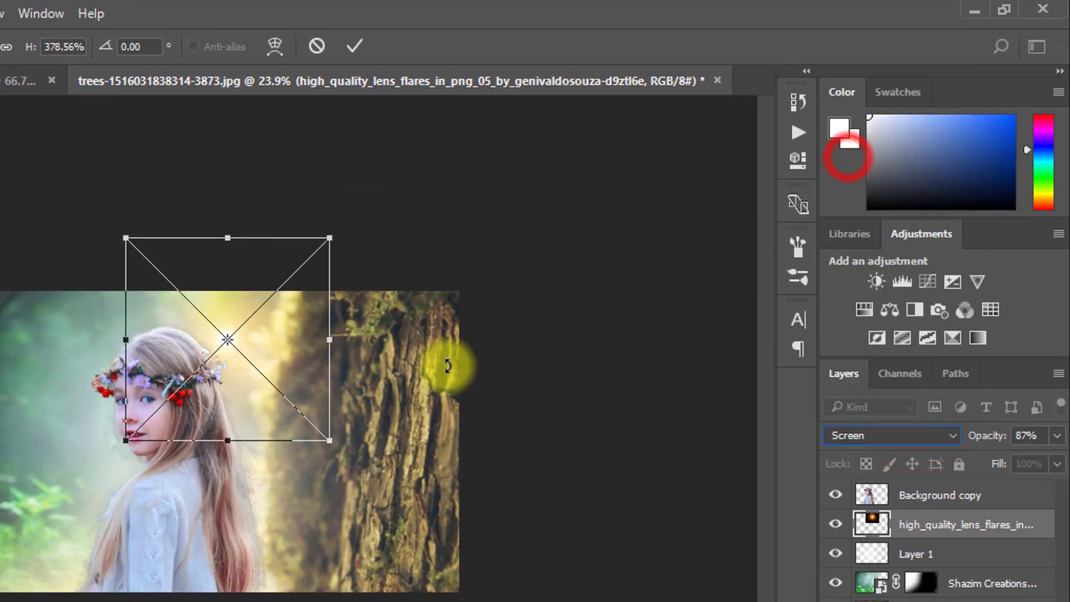
Enlarge the orange lens flare to 520% and position it behind the girl's head toward the trunk.
left_click_drag(333, 447, 413, 522)
left_click_drag(368, 483, 327, 453)
key("Return")
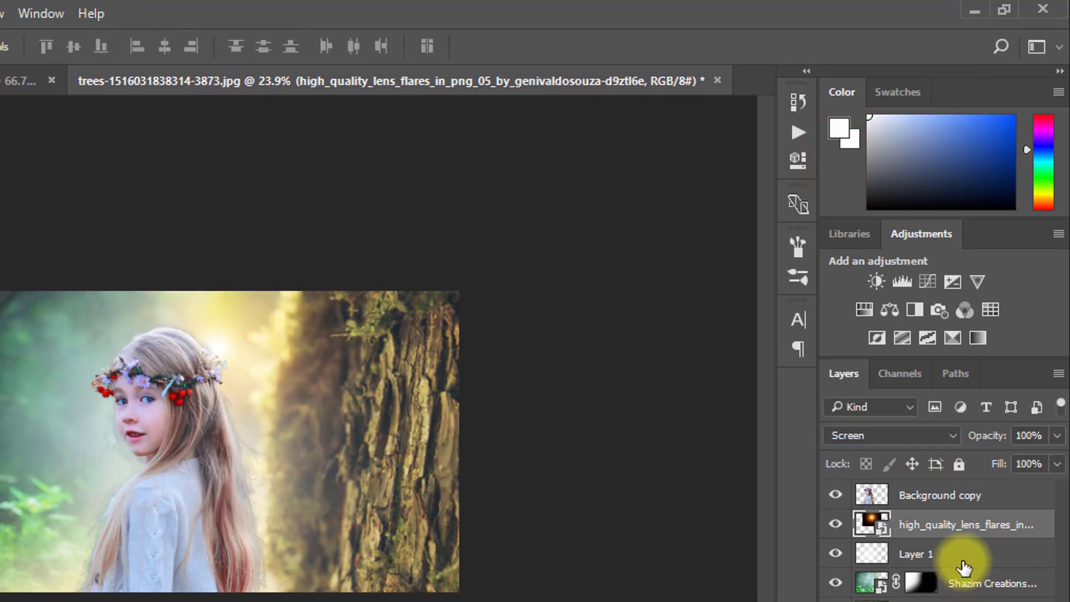
Move the lens flare layer above the girl's layer, enlarge it to about 591% and position its centre just above her hair.
left_click_drag(941, 514, 914, 502)
key("ctrl+t")
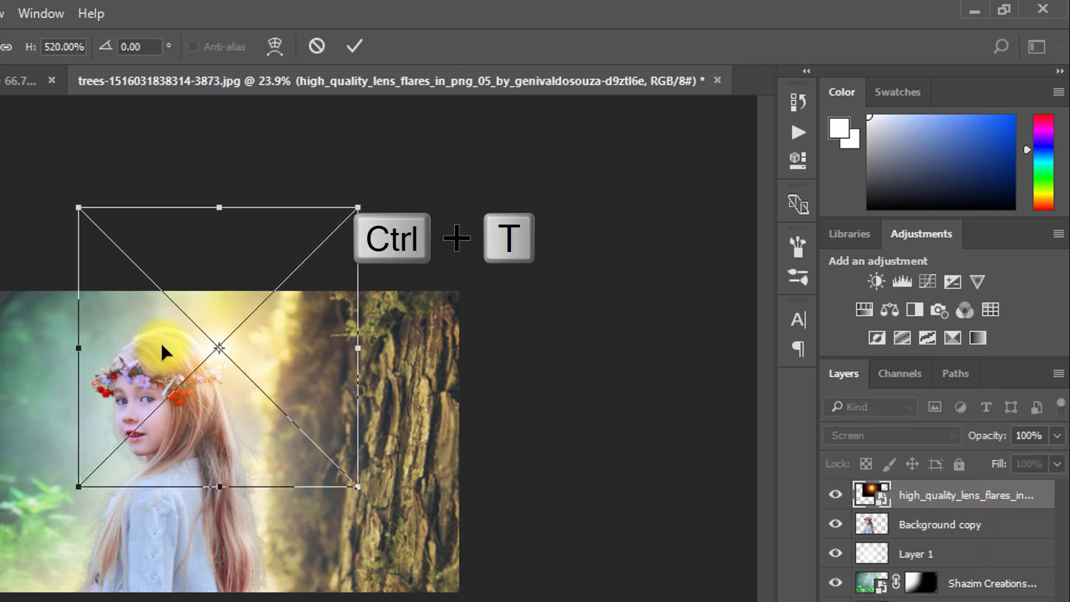
mouse_move(81, 484)
left_mouse_down()
mouse_move(103, 463)
mouse_move(65, 481)
left_mouse_up()
left_click_drag(246, 374, 249, 353)
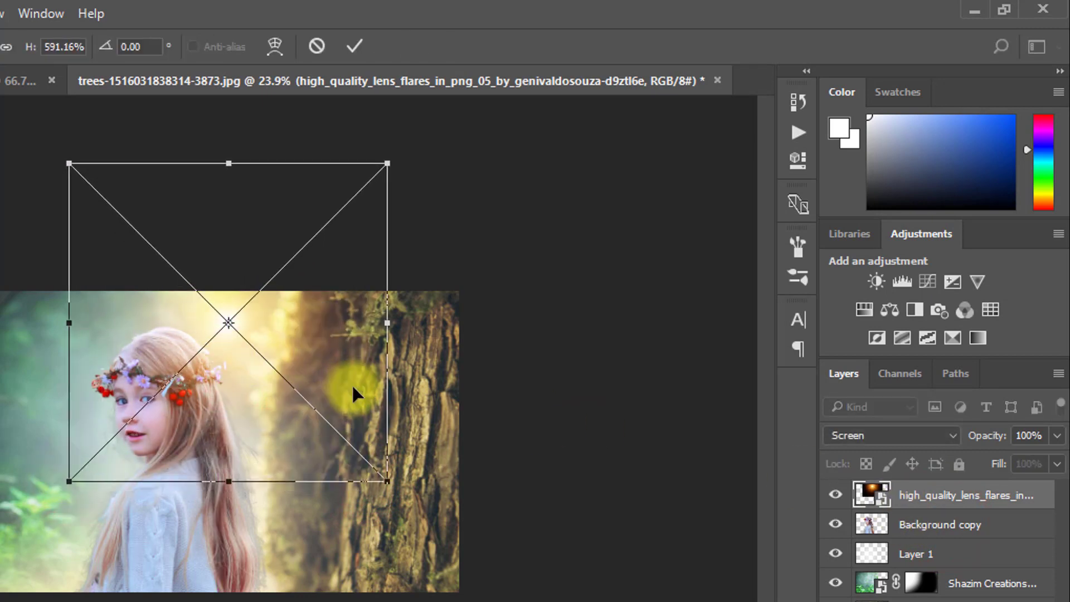
key("Return")
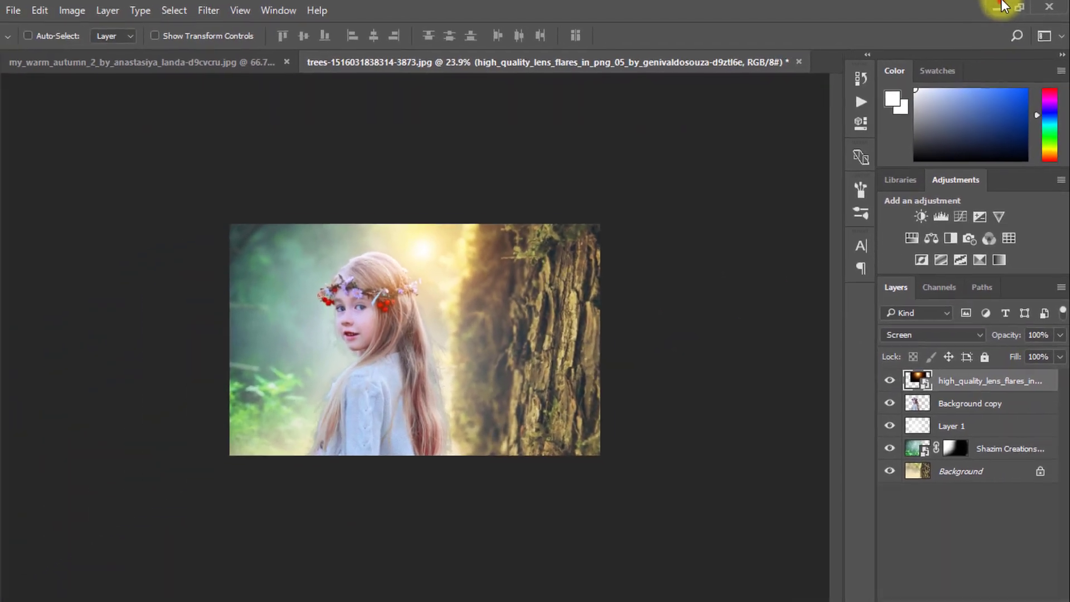
left_click(997, 8)
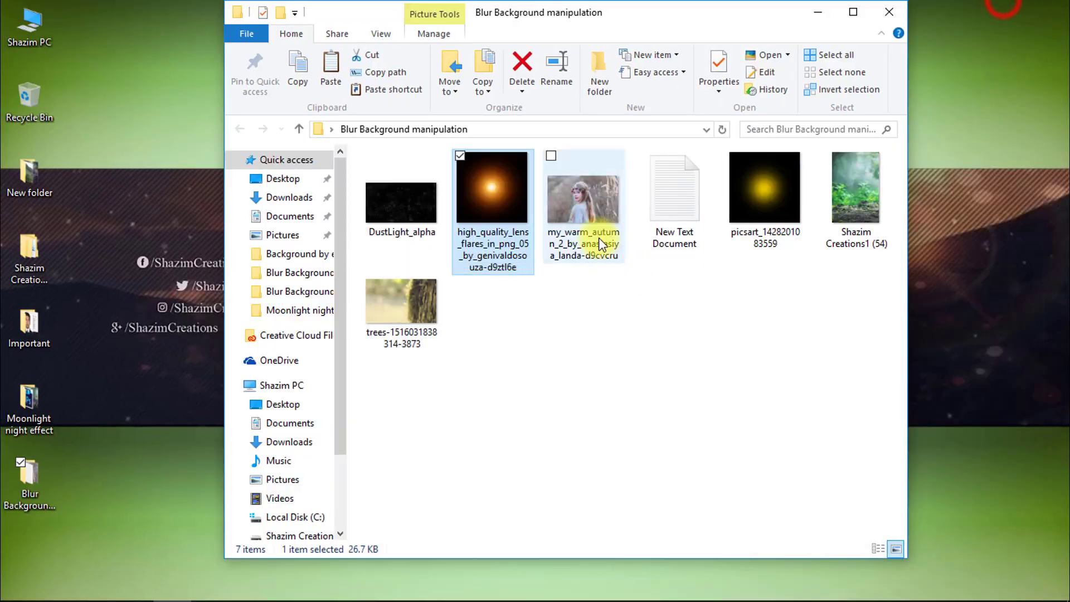
left_click_drag(765, 179, 597, 342)
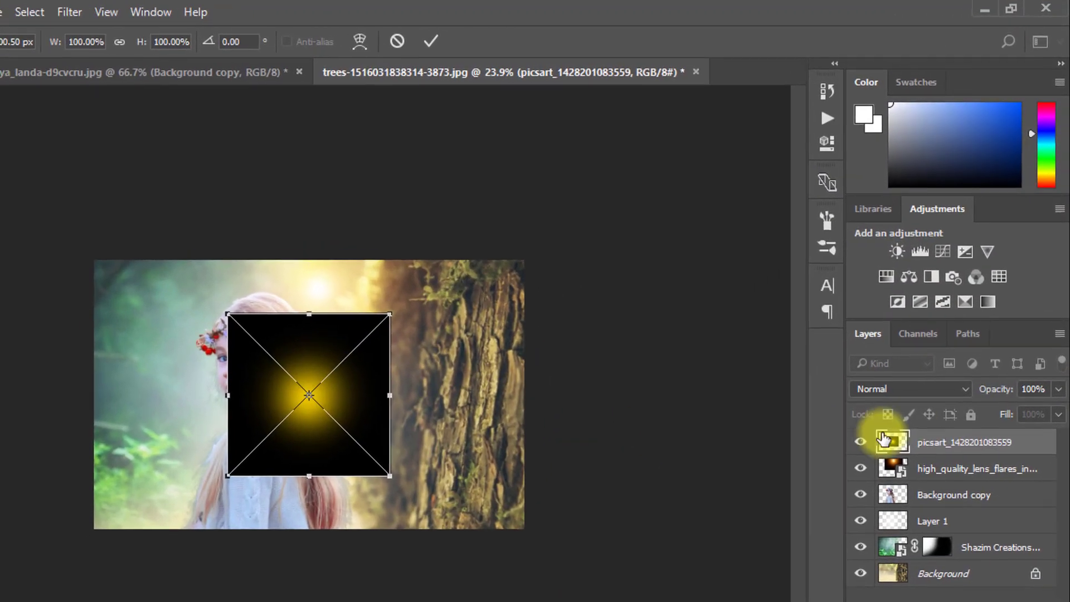
left_click(928, 336)
left_click(898, 114)
left_click_drag(306, 382, 316, 289)
left_click_drag(217, 392, 110, 444)
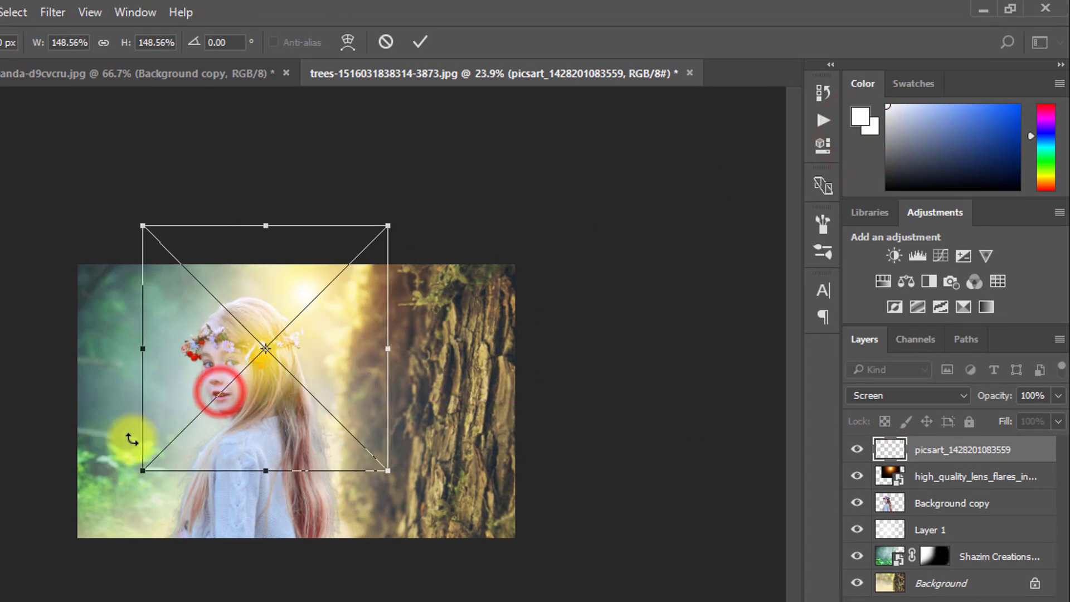
left_click_drag(315, 374, 357, 326)
key("Return")
Set the opacity of both the orange lens flare layer and the yellow glow layer to 86%.
scroll(433, 333, "up", 5)
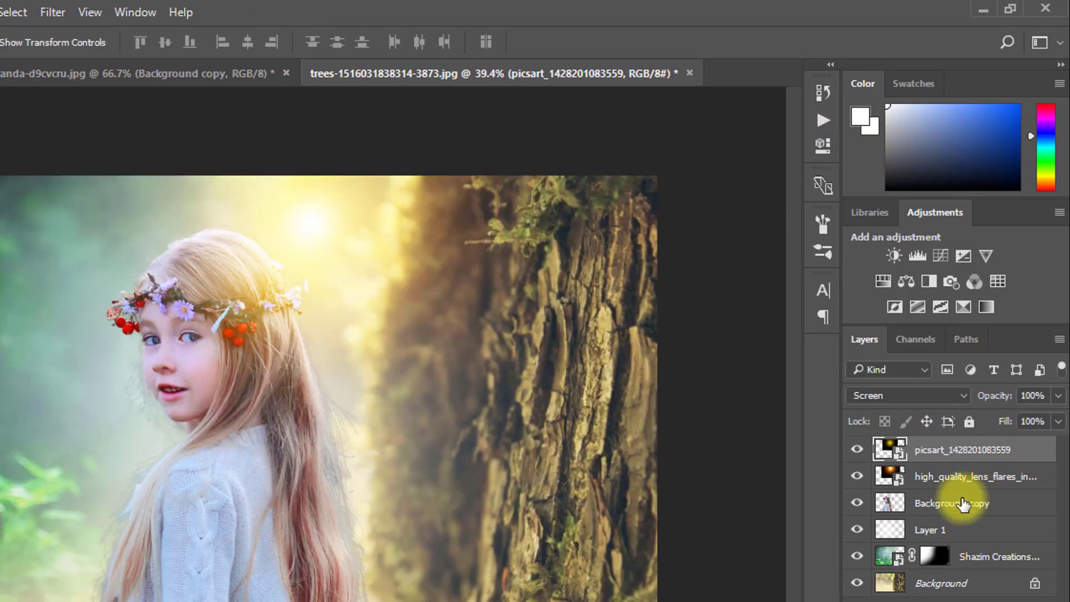
left_click(981, 478)
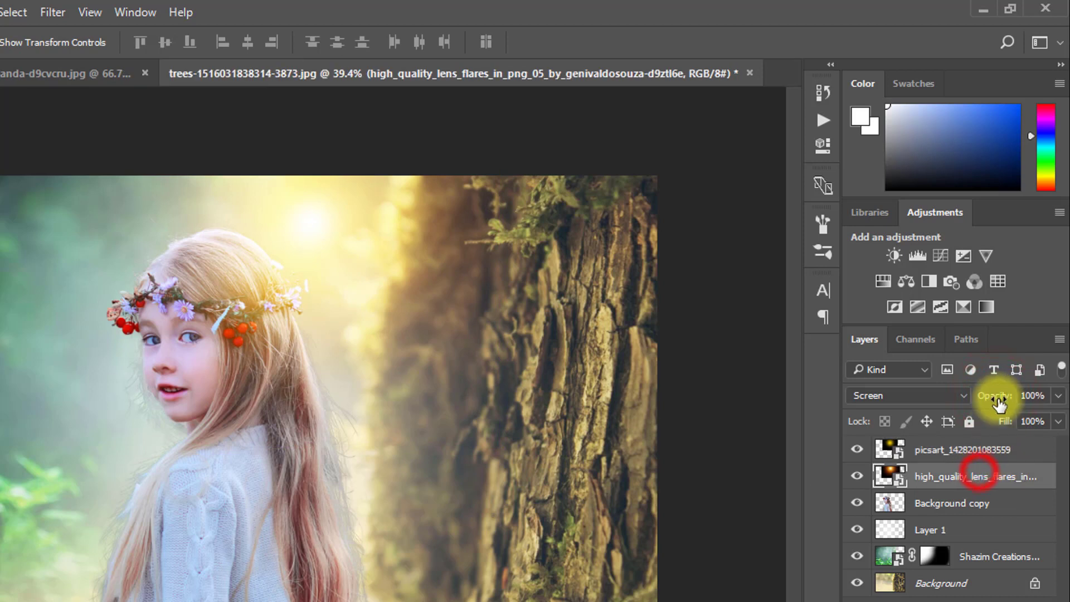
left_click(981, 456)
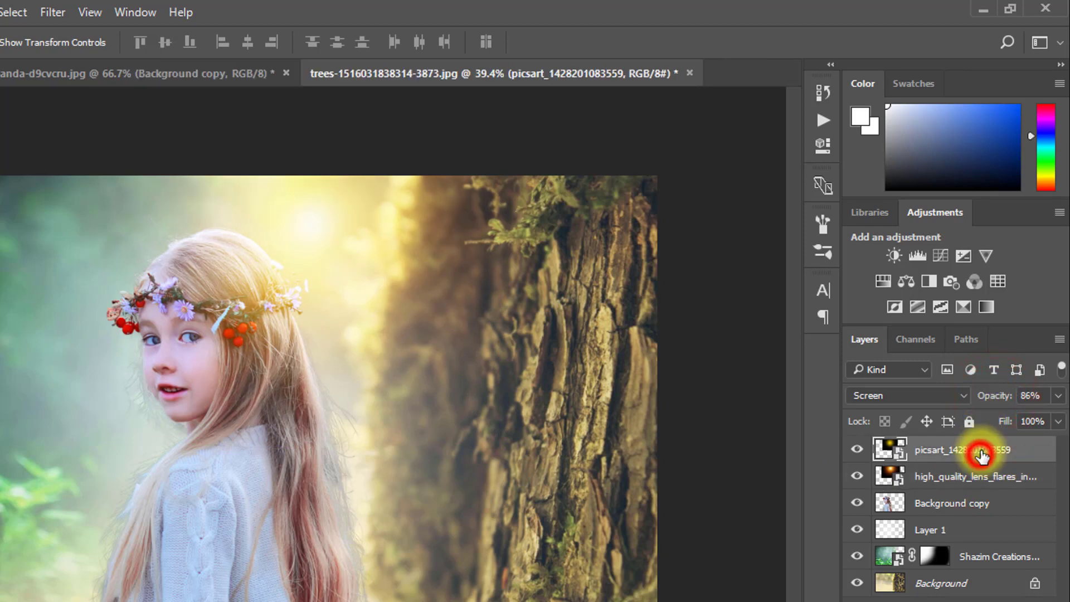
scroll(268, 337, "down", 5)
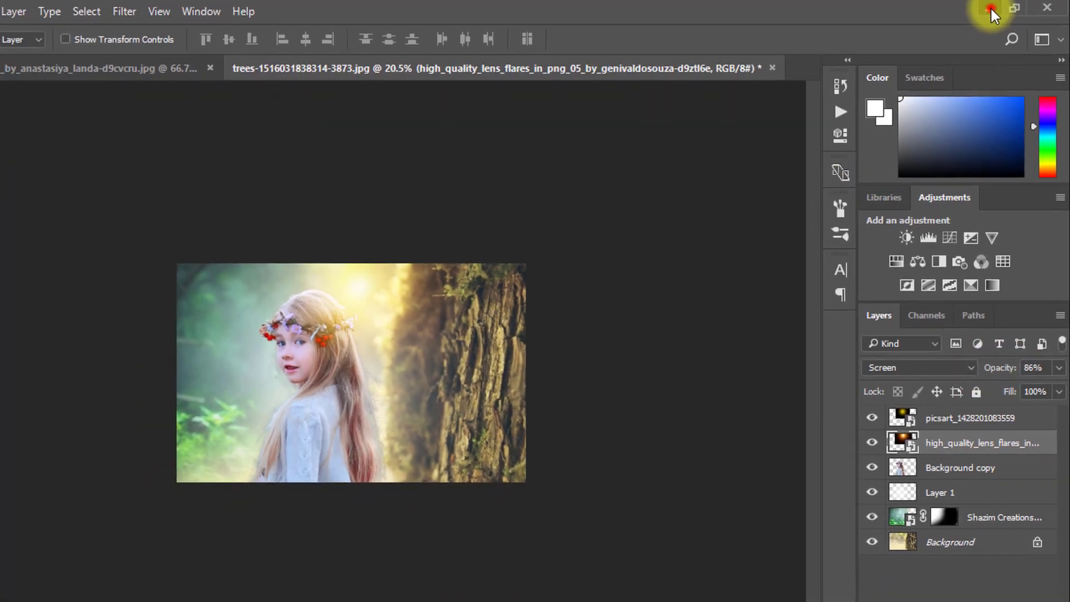
Switch to the source image folder and preview the DustLight_alpha image.
left_click(984, 9)
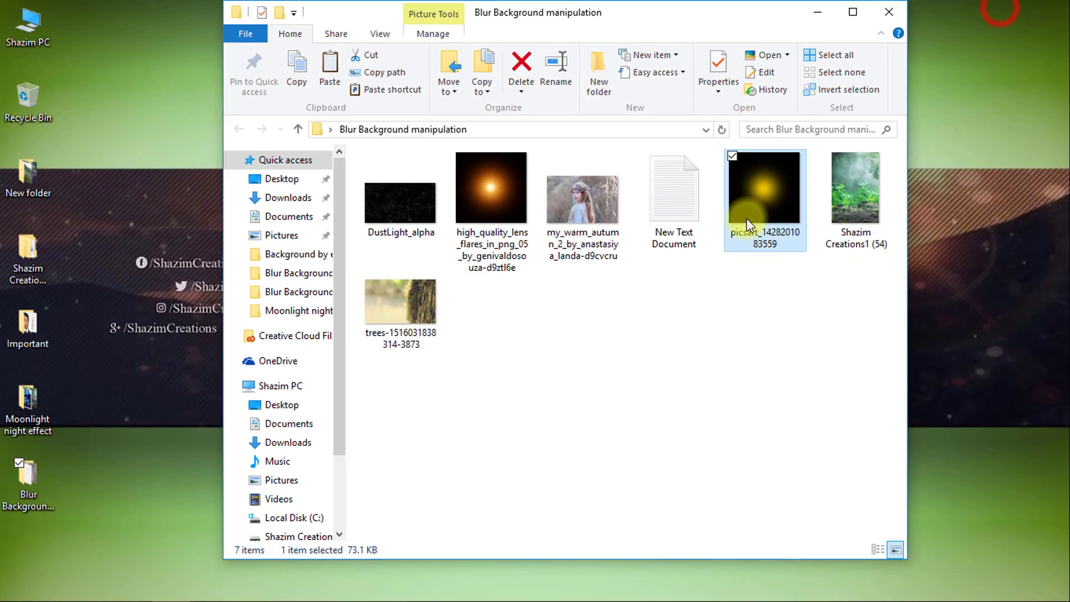
left_click(409, 198)
double_click(396, 198)
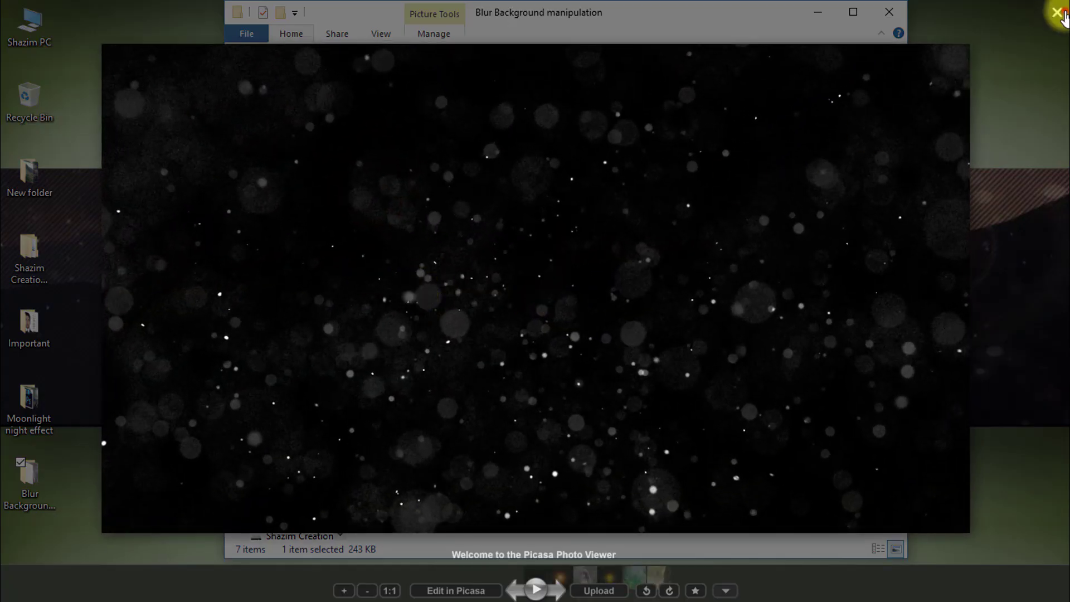
left_click(1058, 12)
Place the DustLight_alpha image above the orange lens flare layer and set its blend mode to Screen.
left_click_drag(401, 200, 425, 258)
left_click_drag(504, 309, 486, 223)
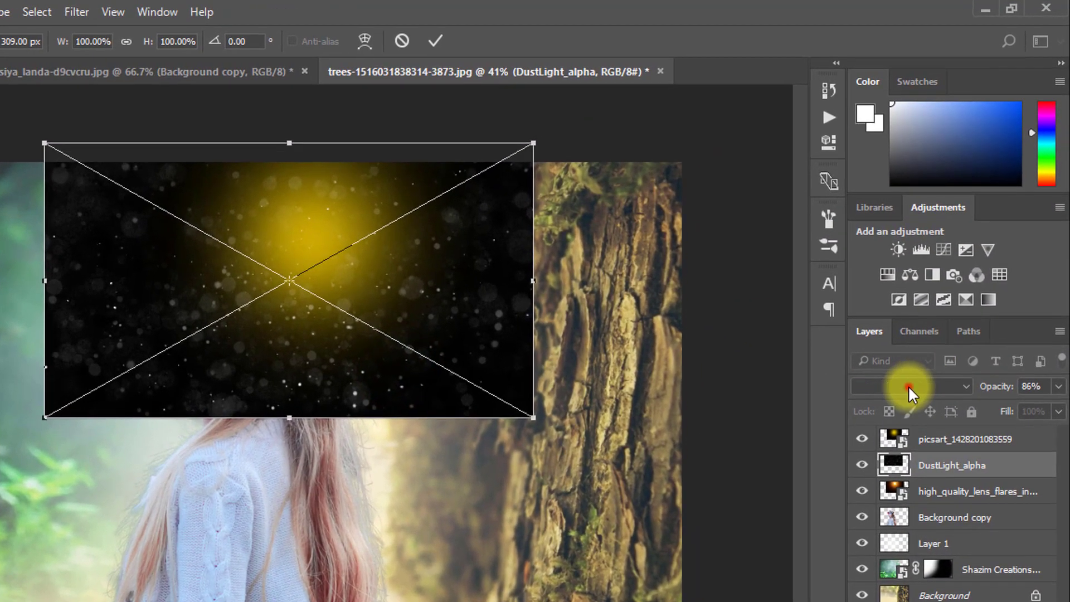
left_click(938, 325)
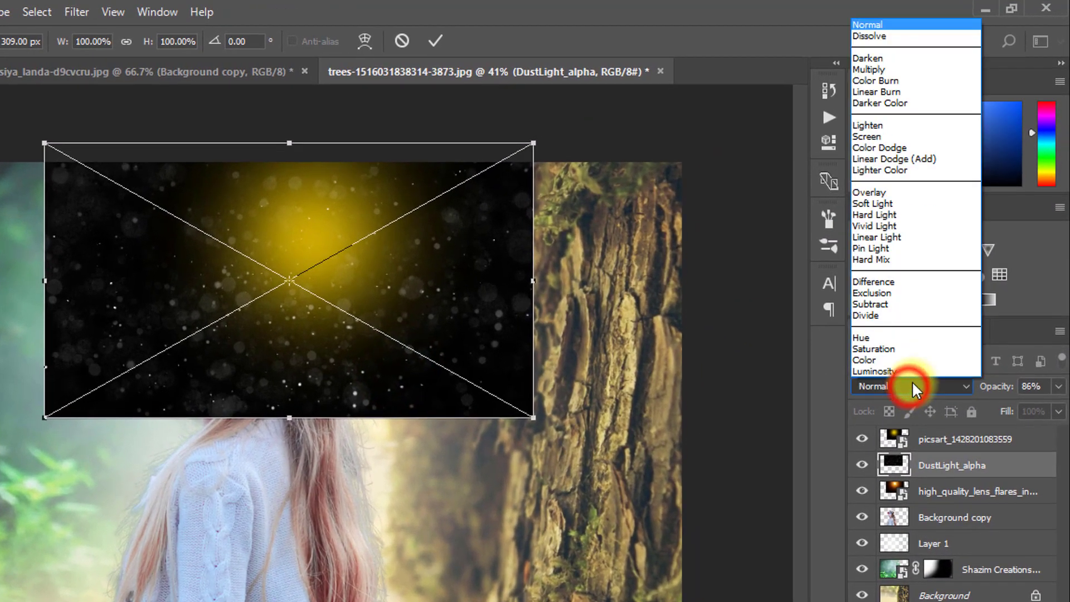
left_click(867, 136)
Enlarge the dust image to about 118% and position it over the girl, reaching from the forest onto the trunk.
left_click(290, 251)
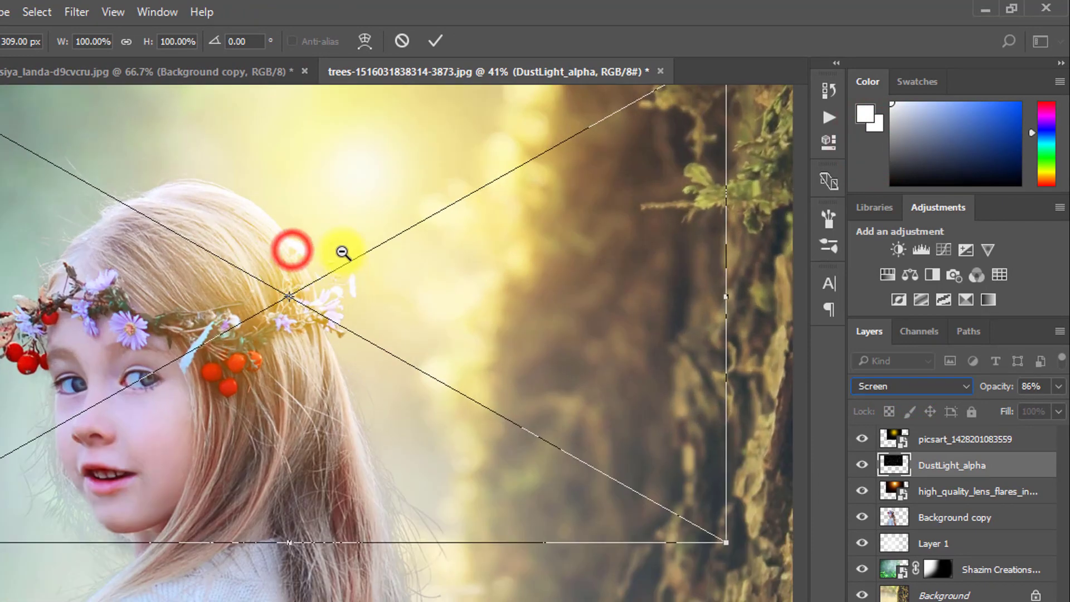
left_click_drag(342, 251, 325, 254)
left_click_drag(336, 391, 305, 385)
left_click_drag(26, 418, 3, 454)
left_click_drag(290, 456, 291, 458)
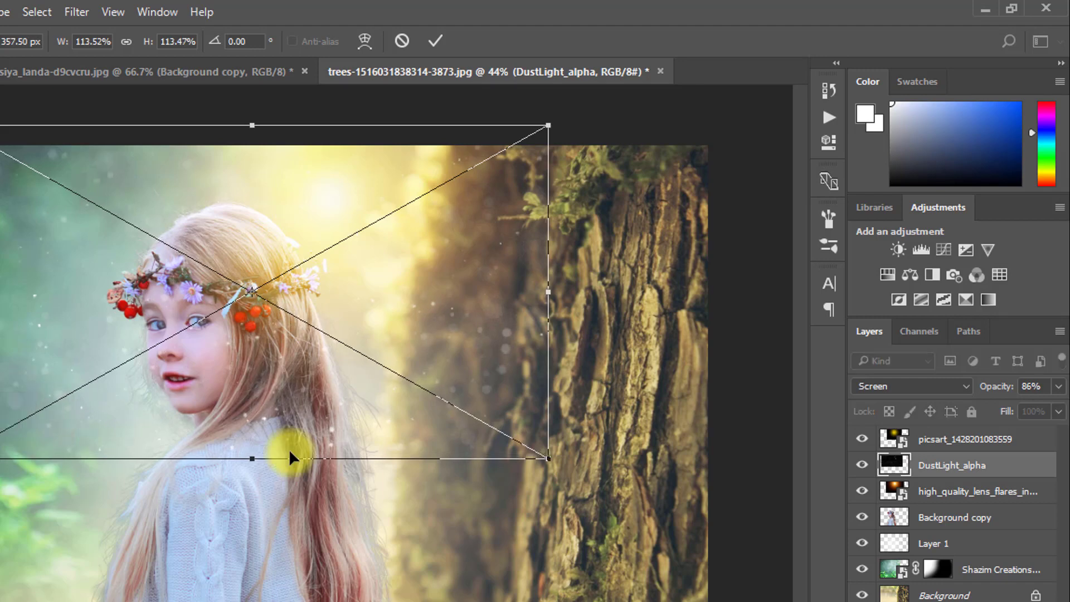
left_click_drag(548, 458, 574, 471)
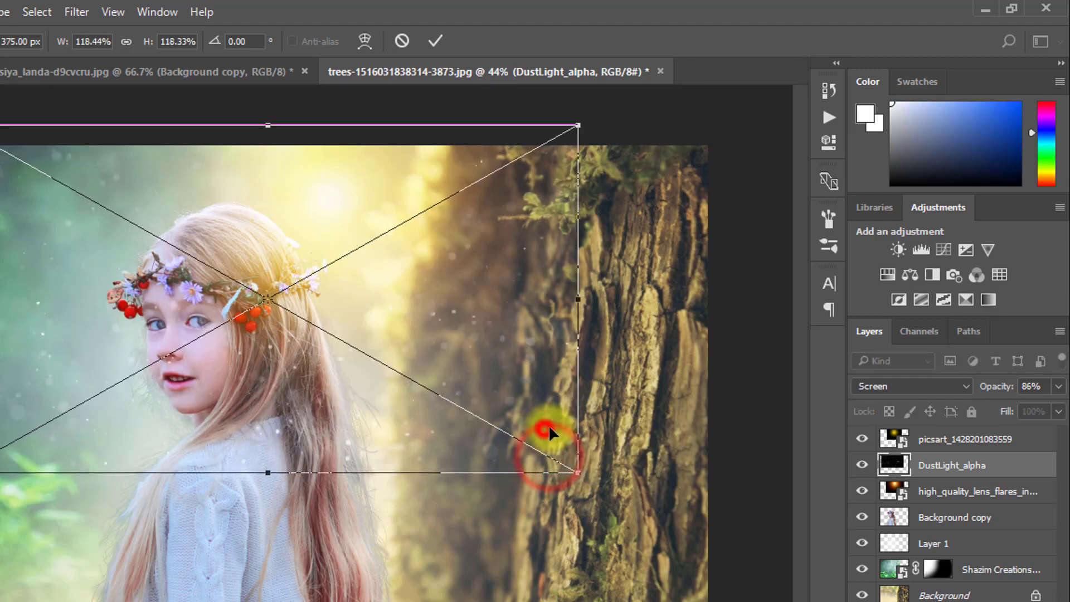
mouse_move(545, 430)
left_mouse_down()
mouse_move(572, 424)
mouse_move(548, 410)
mouse_move(556, 420)
left_mouse_up()
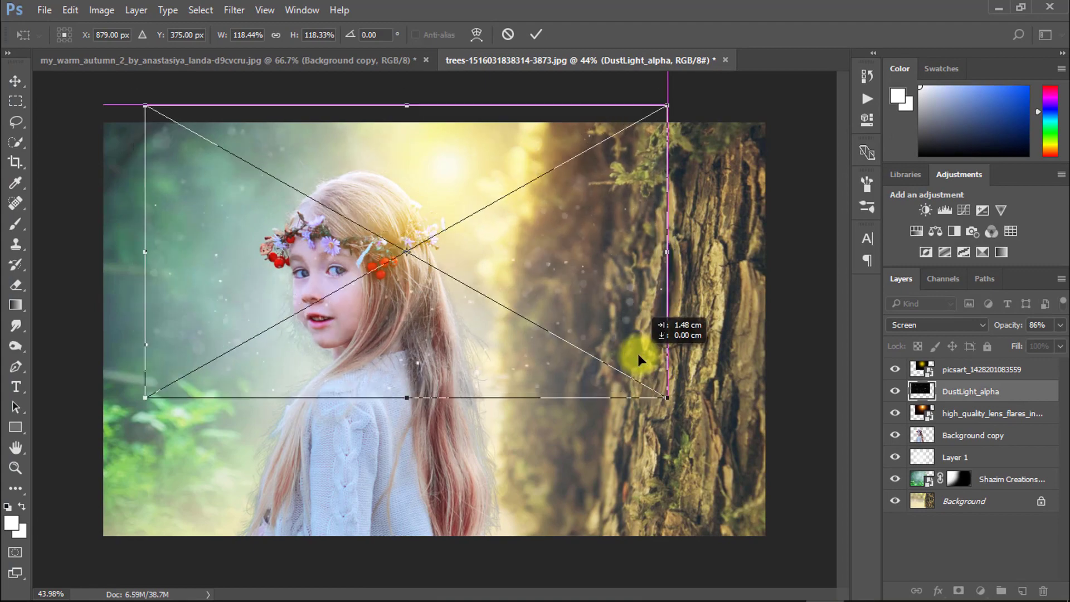
key("Return")
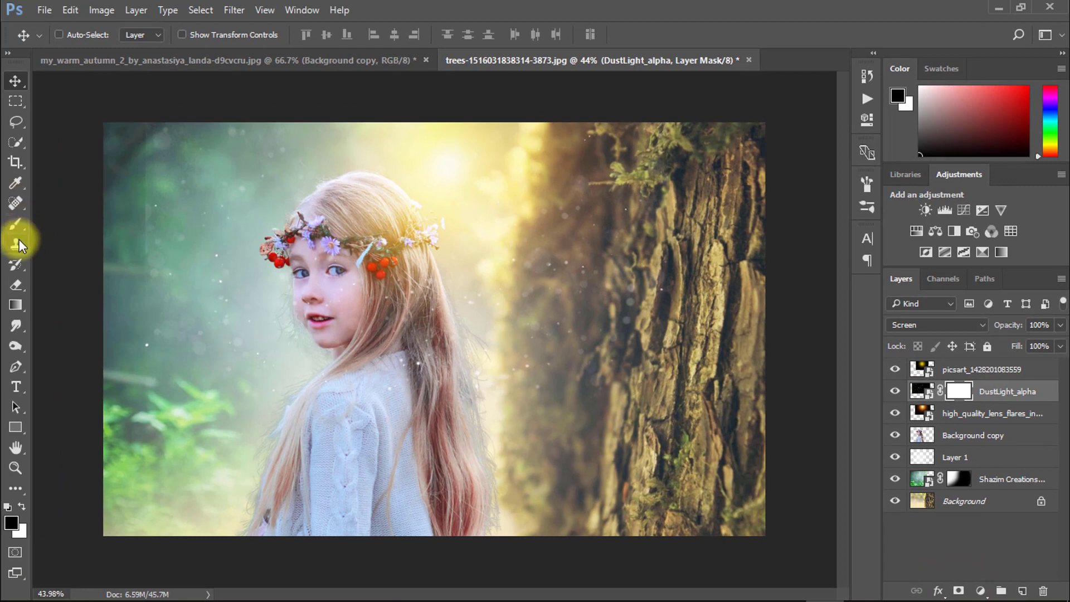
Set up a soft black brush of 200 px with 65% opacity and 39% flow for the DustLight_alpha layer mask.
left_click(16, 223)
left_click(71, 220)
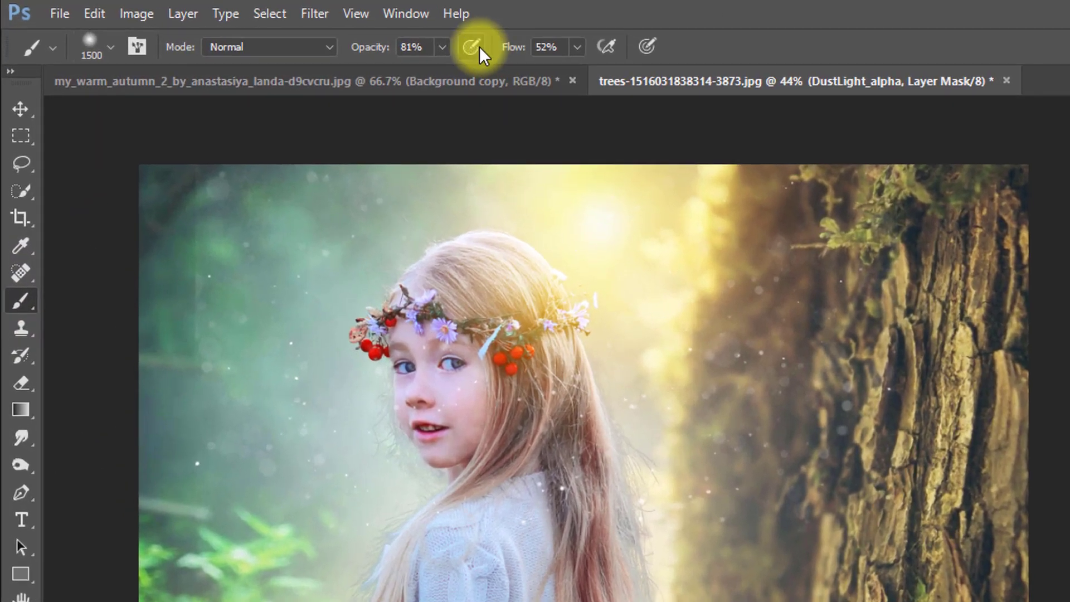
left_click_drag(383, 35, 390, 51)
key("bracketleft")
key("bracketleft")
key("bracketleft")
key("bracketleft")
key("bracketleft")
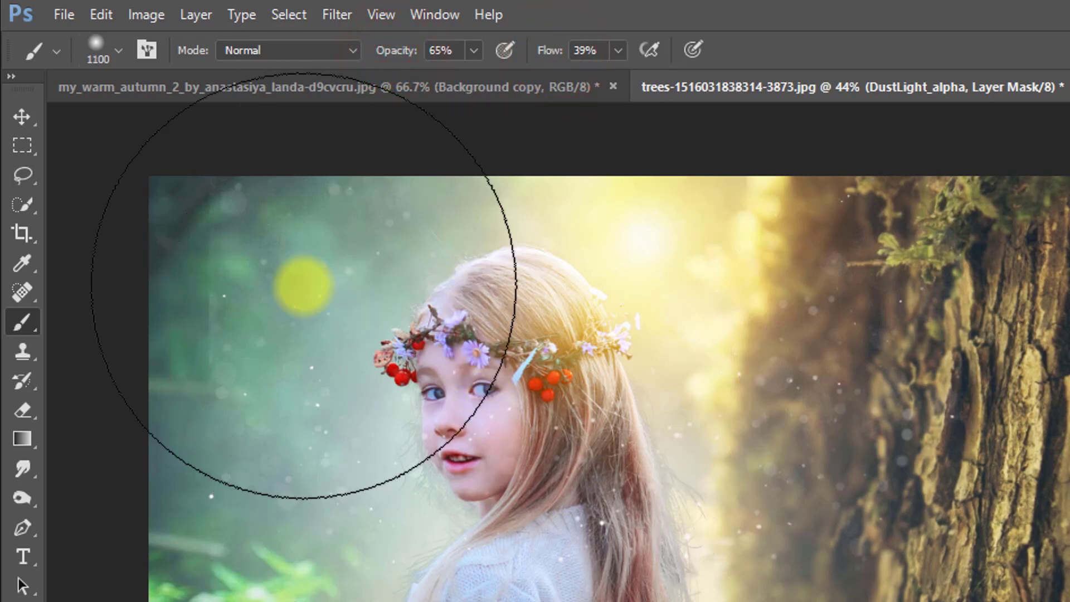
key("bracketleft")
key("bracketleft")
key("bracketleft")
key("bracketleft")
key("bracketleft")
key("bracketleft")
Mask out the dust specks down the left edge of the forest background.
mouse_move(214, 184)
left_mouse_down()
mouse_move(216, 233)
mouse_move(205, 311)
mouse_move(186, 293)
mouse_move(201, 331)
left_mouse_up()
left_click(204, 408)
left_click(203, 437)
left_click(203, 492)
left_click(215, 530)
Mask the dust specks off the girl's eyes, cheek, mouth and the hair above her forehead.
left_click(444, 395)
left_click(483, 462)
left_click(454, 444)
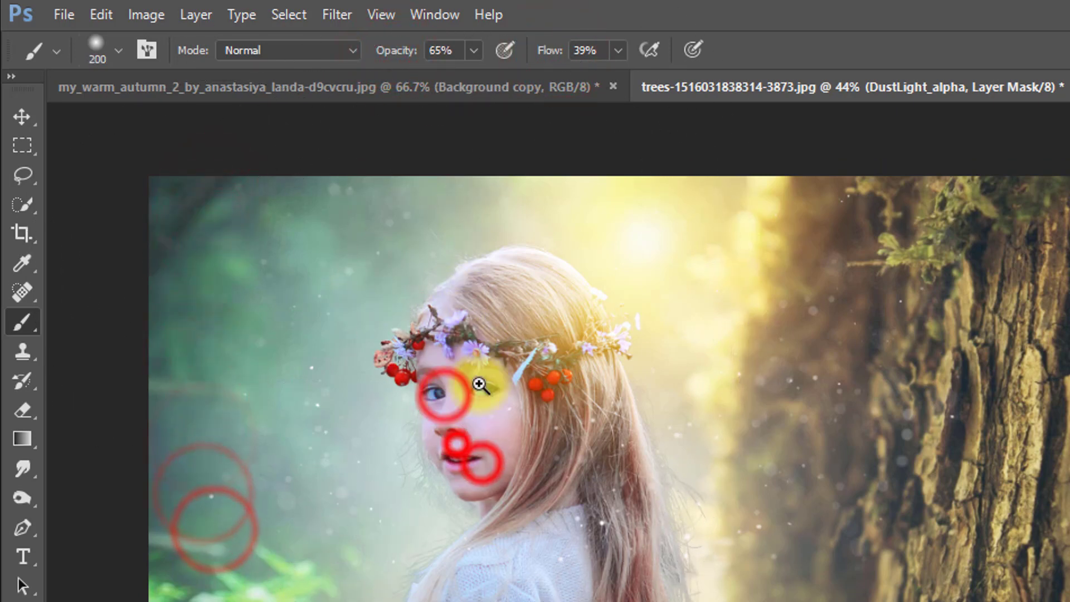
left_click(506, 366, "ctrl")
left_click(504, 381, "ctrl")
left_click(469, 403)
left_click(471, 437)
left_click(470, 355)
left_click(461, 239)
Mask the dust specks off the girl's hair below the flower crown and off her sweater's shoulder.
left_click(569, 355)
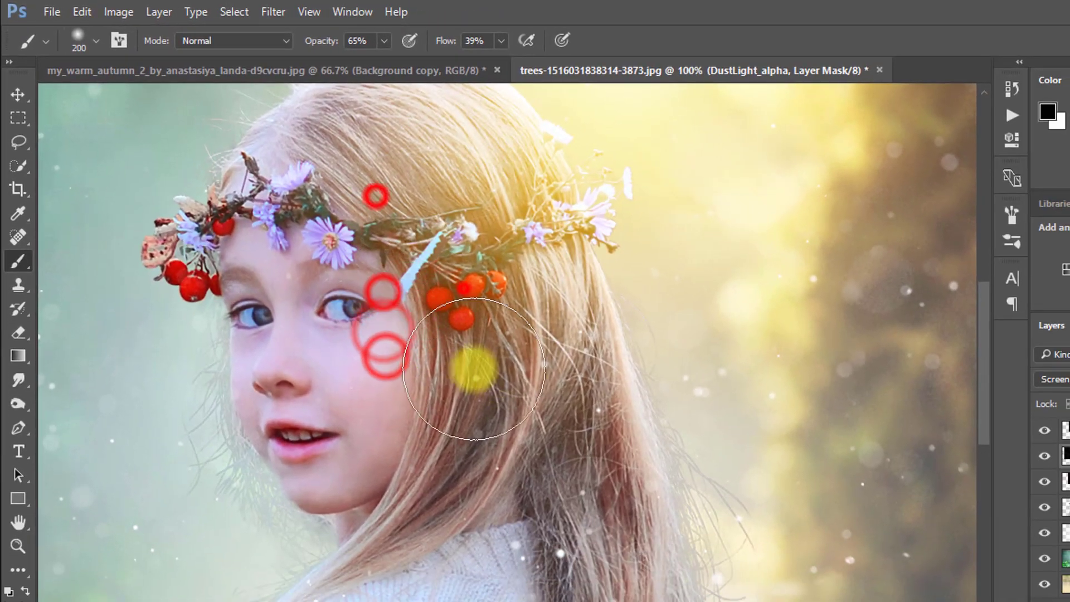
left_click(612, 510)
left_click(572, 416)
left_click(535, 458)
left_click(501, 540)
left_click_drag(502, 540, 589, 307)
left_click(642, 270)
left_click(615, 277)
left_click(585, 301)
left_click(624, 335)
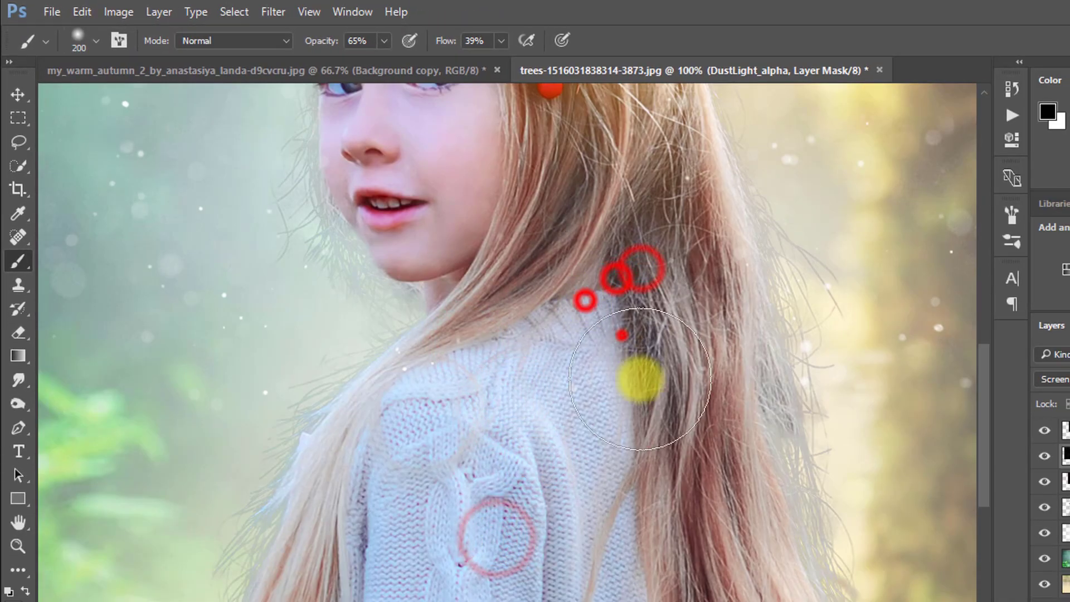
left_click(638, 340)
left_click(625, 275, "ctrl+alt")
Mask the remaining dust specks from the girl's nose and chin down to the hair over her shoulder.
left_click(449, 310)
left_click(399, 346)
left_click(446, 365)
left_click(413, 410)
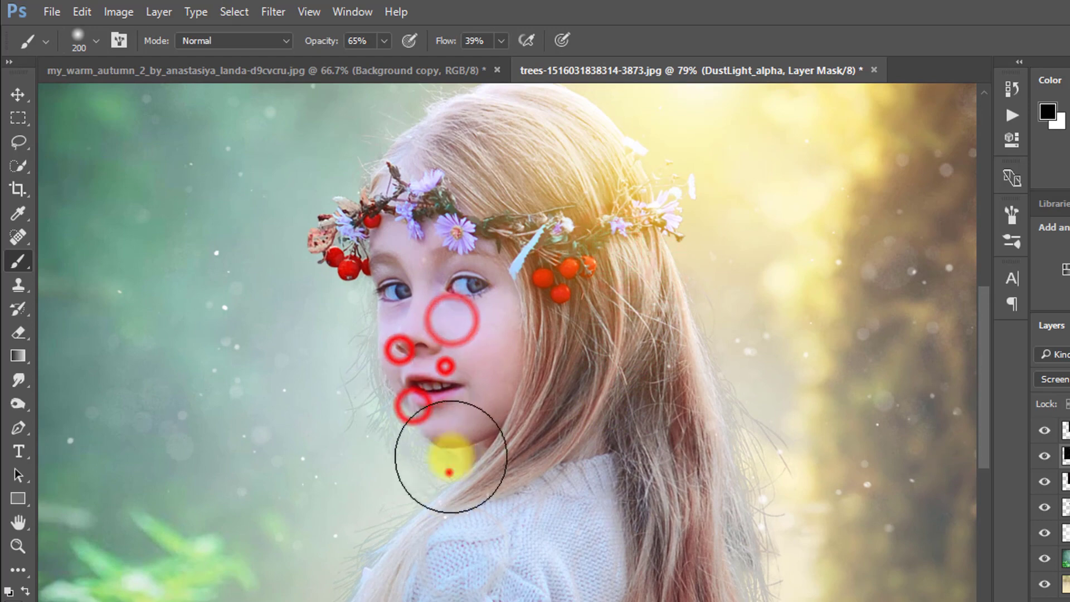
left_click(449, 471)
left_click(440, 508)
left_click(434, 567)
Mask the dust specks off the top of the girl's head and along the length of her hair.
left_click_drag(541, 284, 527, 313)
left_click(445, 270)
left_click(426, 271)
left_click(530, 258)
left_click(556, 364)
left_click(562, 404)
left_click(584, 483)
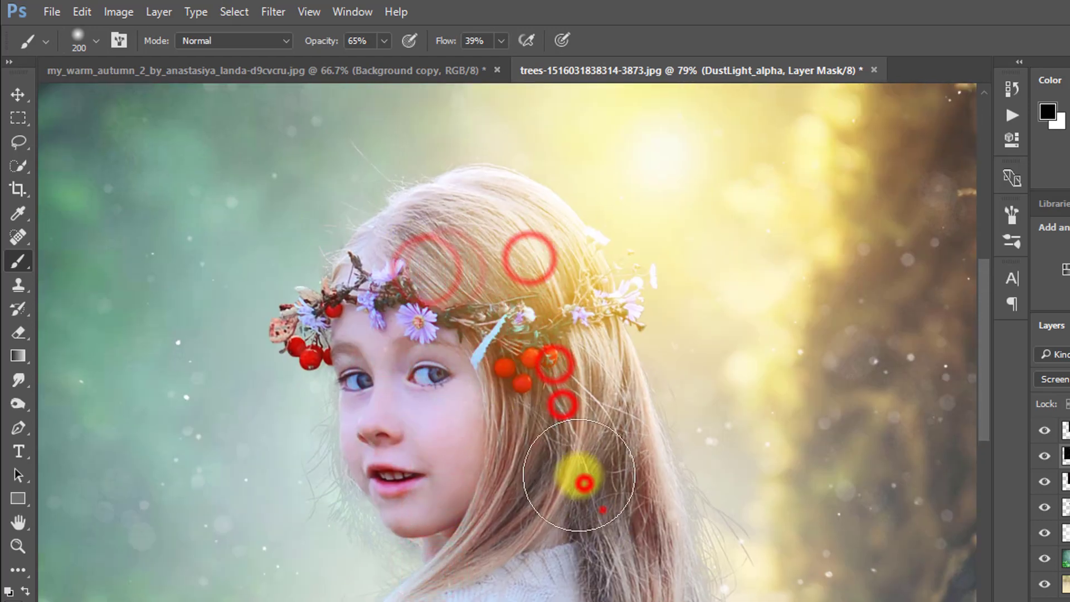
left_click(603, 508)
left_click(600, 559)
left_click_drag(625, 527, 599, 401)
left_click(609, 374)
left_click(661, 487)
left_click(652, 526)
left_click(606, 409, "ctrl+alt")
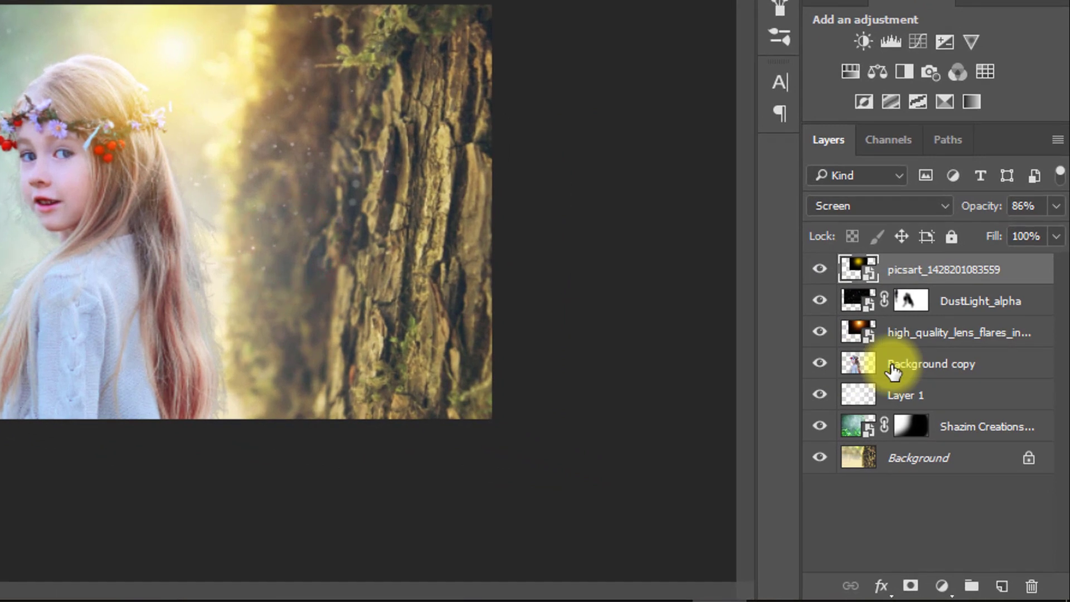
With the girl, dust, flare and glow layers temporarily hidden, stamp the visible background layers into a new layer above Layer 1.
left_click(862, 404)
left_click(862, 404)
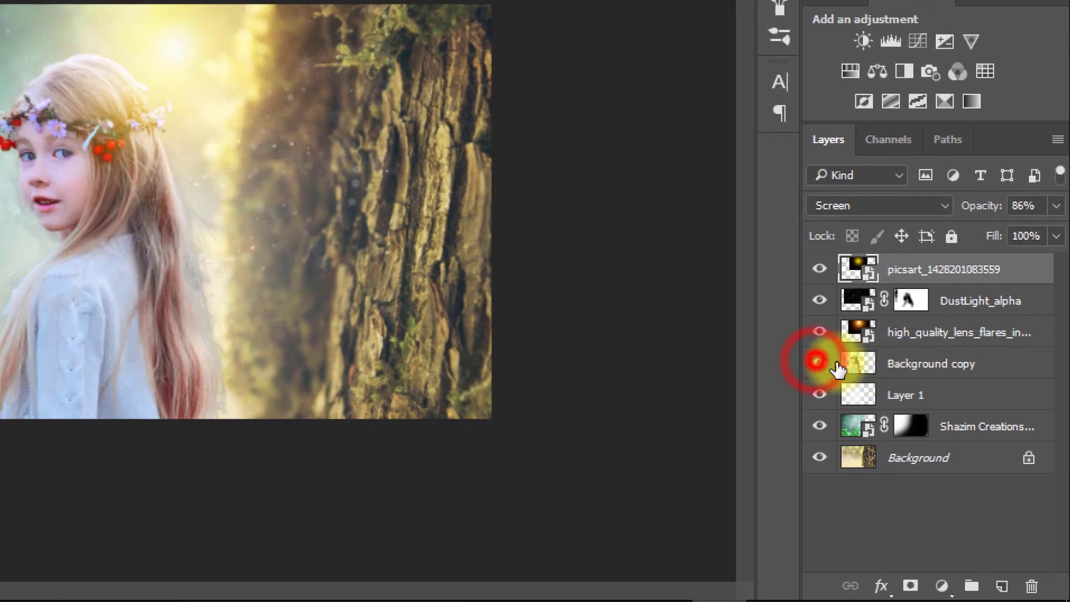
left_click_drag(823, 271, 821, 365)
left_click(873, 396)
key("ctrl+alt+shift+e")
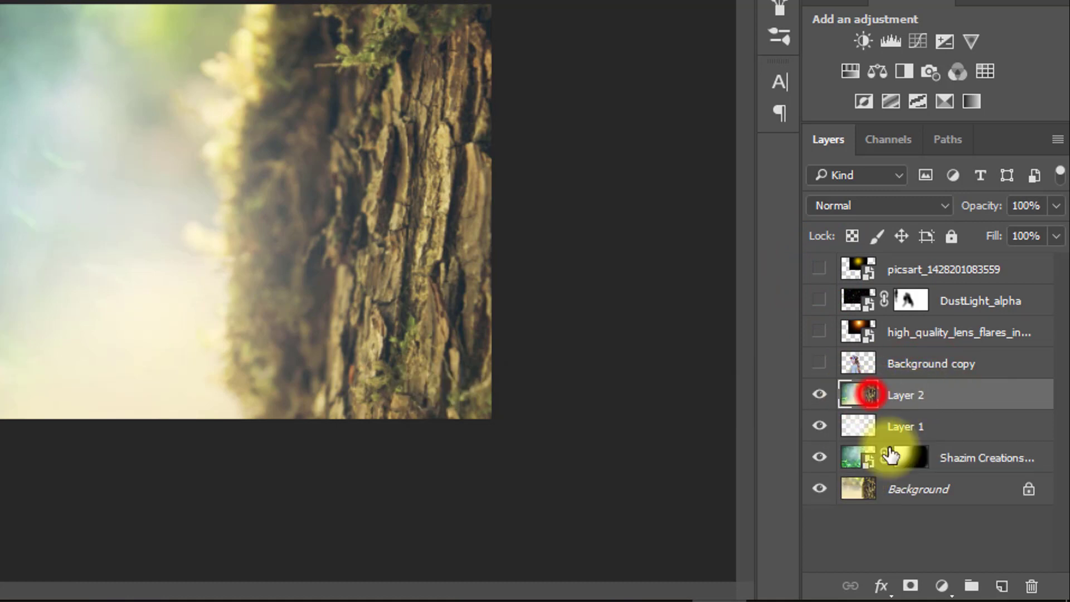
left_click_drag(816, 367, 830, 279)
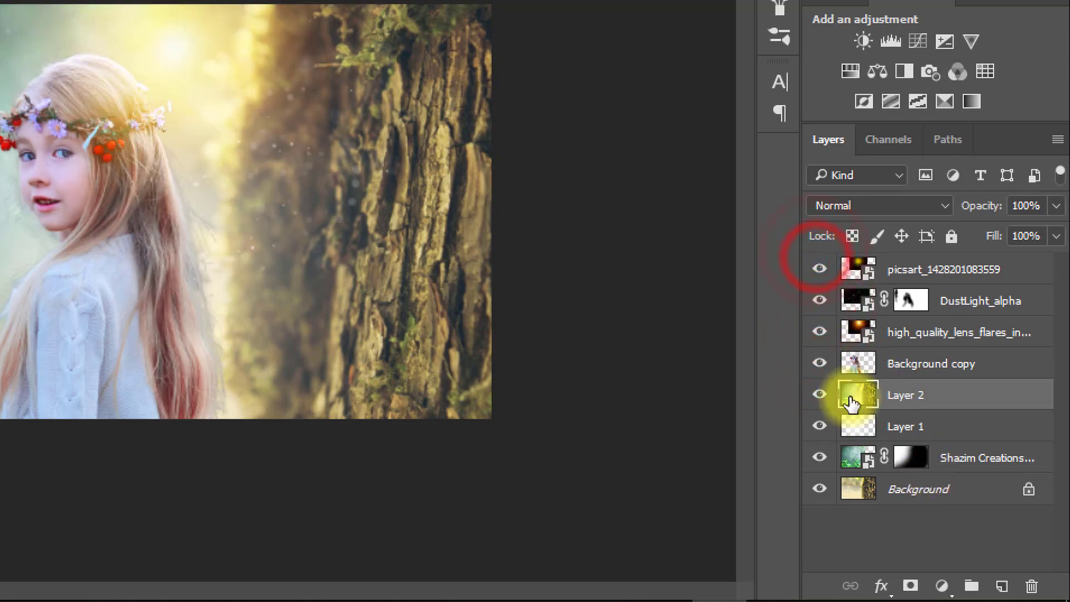
Rename the stamped layer as Background and the girl cut-out layer as Girl, leaving the new Background layer selected.
double_click(898, 393)
type("Background")
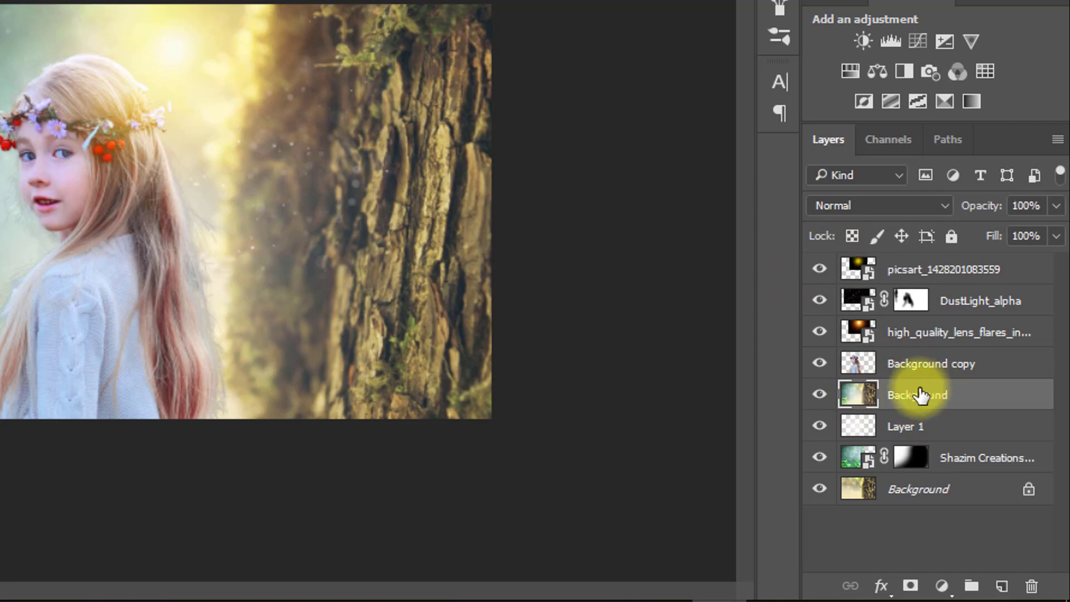
double_click(903, 363)
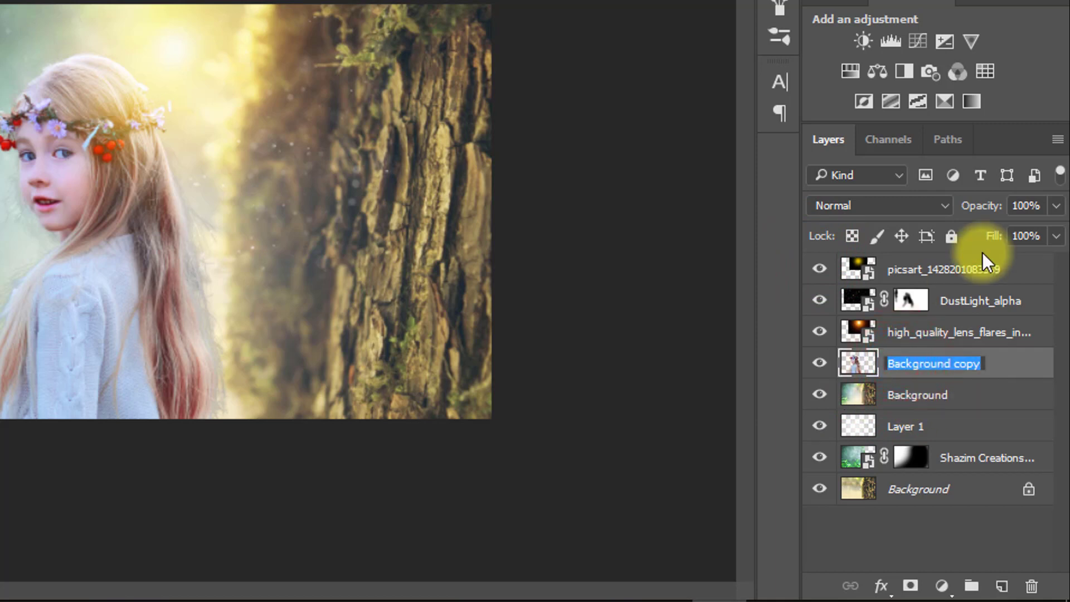
type("Girl")
key("Return")
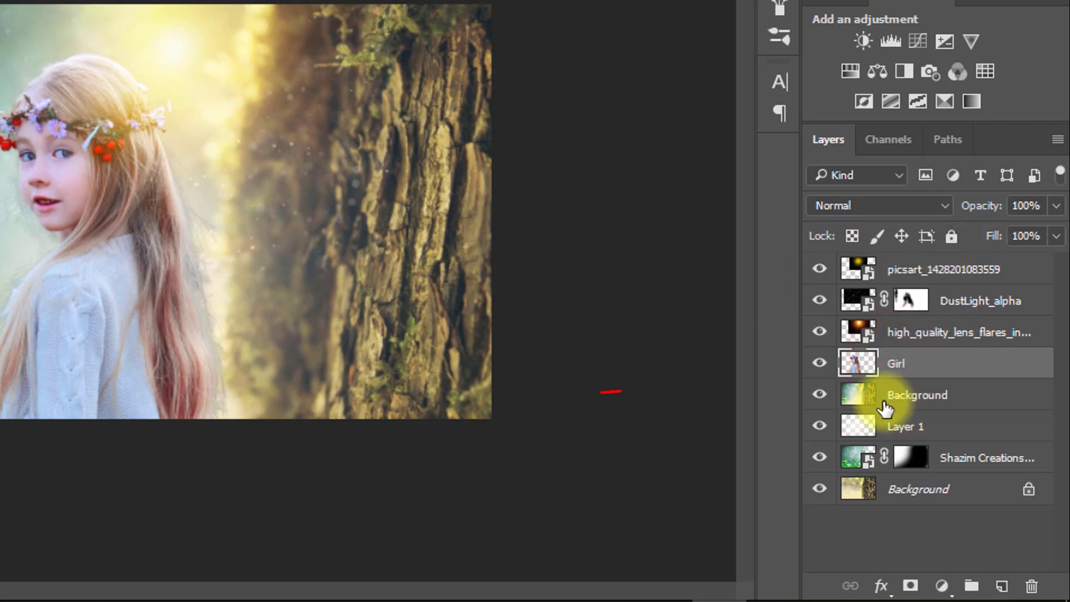
left_click(906, 394)
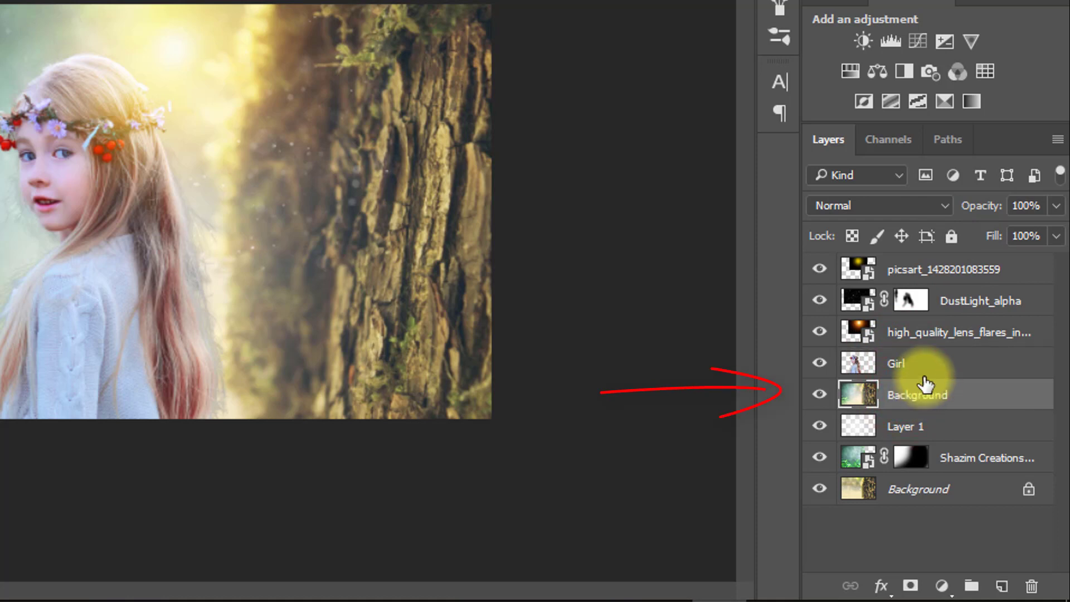
Add a Color Lookup adjustment layer above the new Background layer, using the FoggyNight.3DL 3D LUT.
left_click(942, 585)
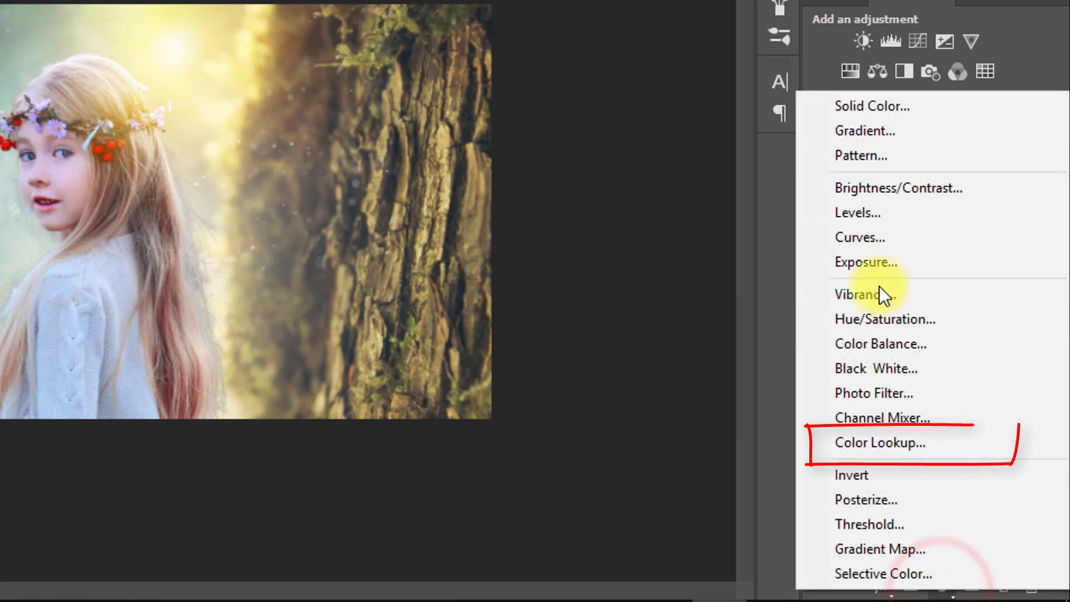
left_click(921, 442)
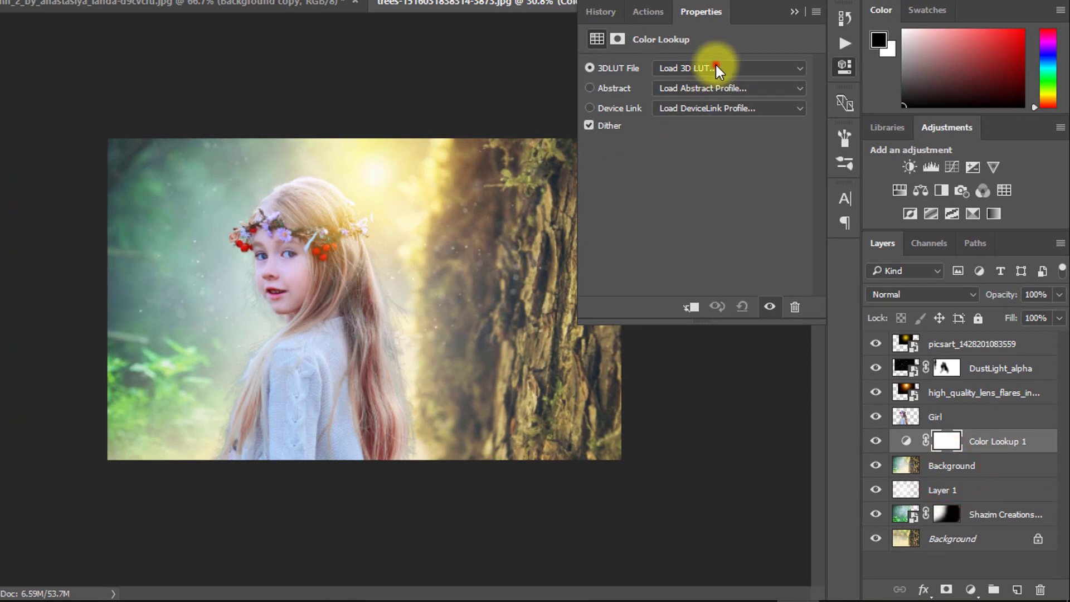
left_click(715, 65)
left_click(717, 168)
key("Down")
key("Down")
key("Down")
key("Down")
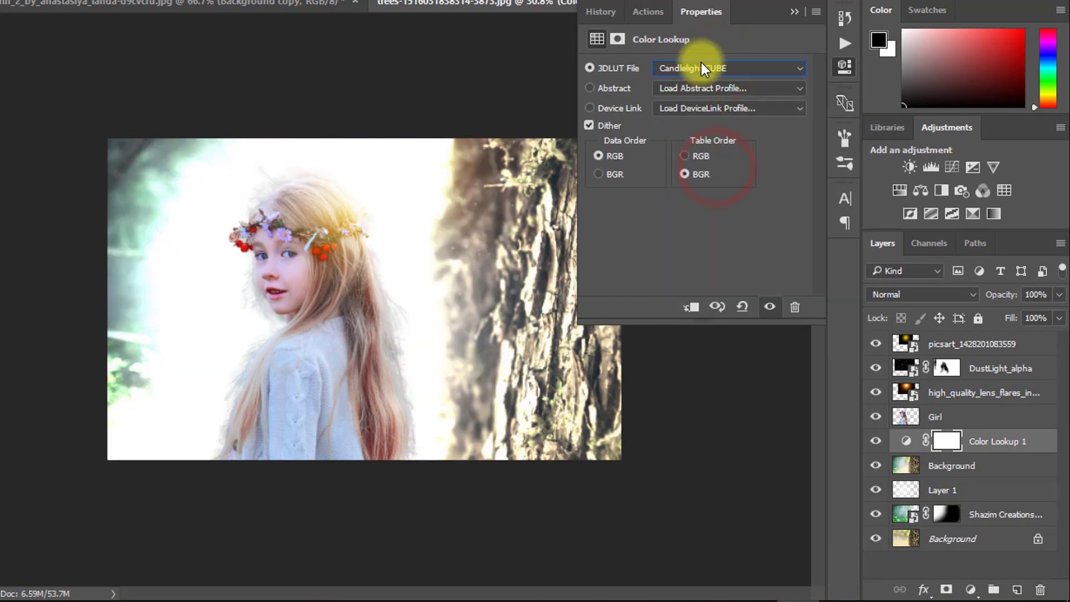
key("Down")
key("Down")
key("Down")
key("Down")
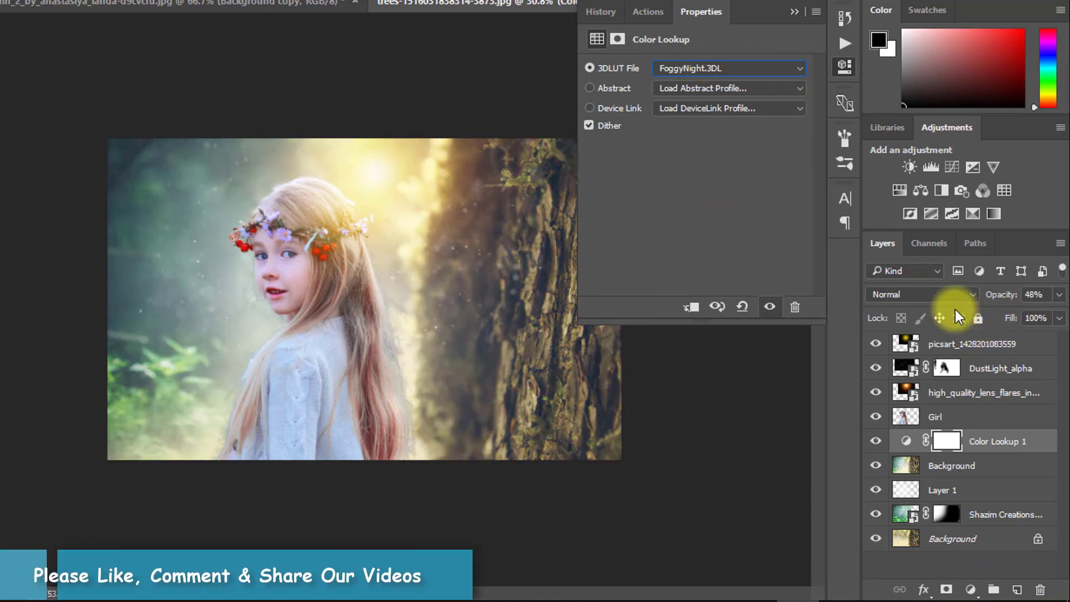
Keep FoggyNight.3DL as the lookup file and set the Color Lookup layer's opacity to 70%.
left_click(685, 64)
left_click(711, 307)
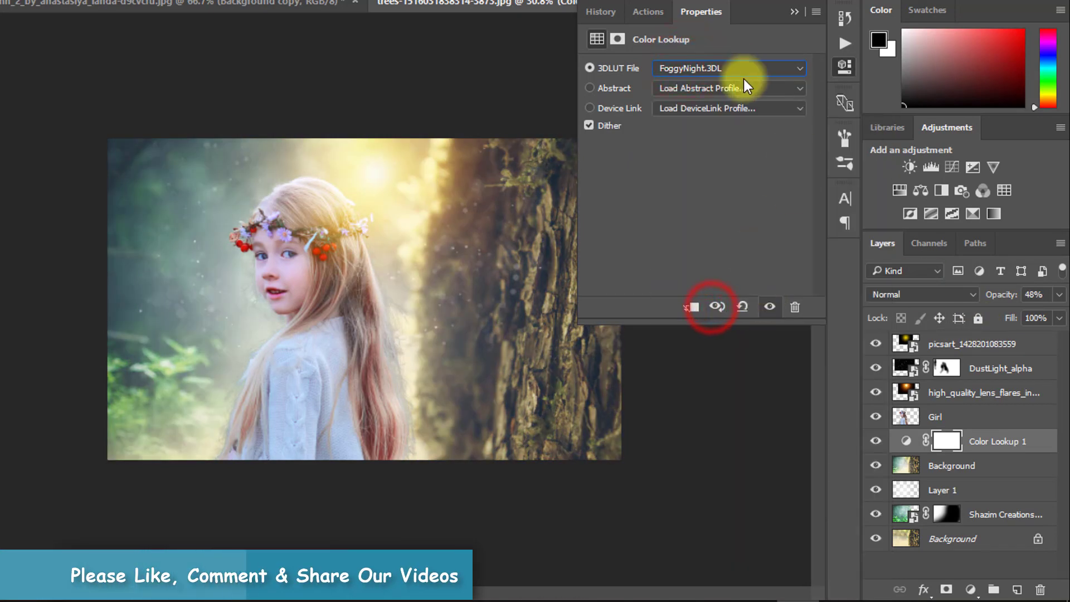
left_click_drag(1005, 294, 1031, 310)
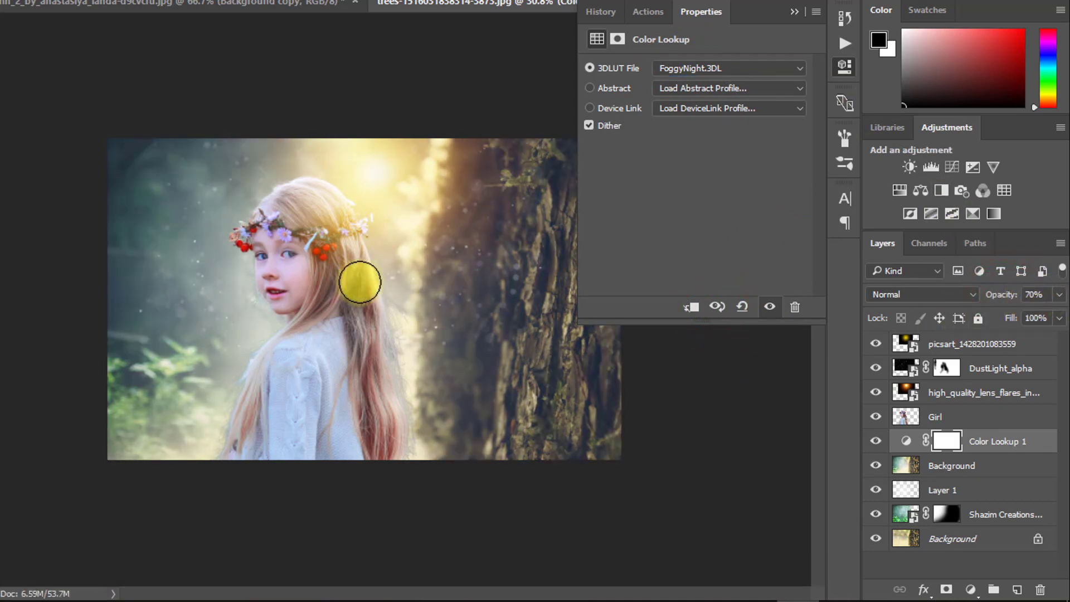
left_click(792, 12)
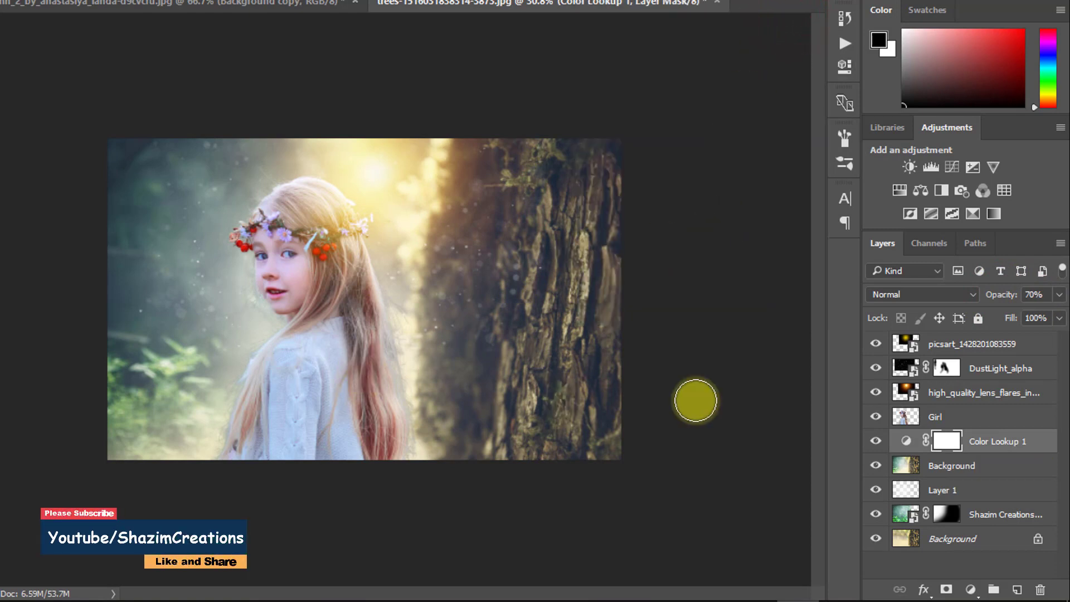
left_click(959, 344)
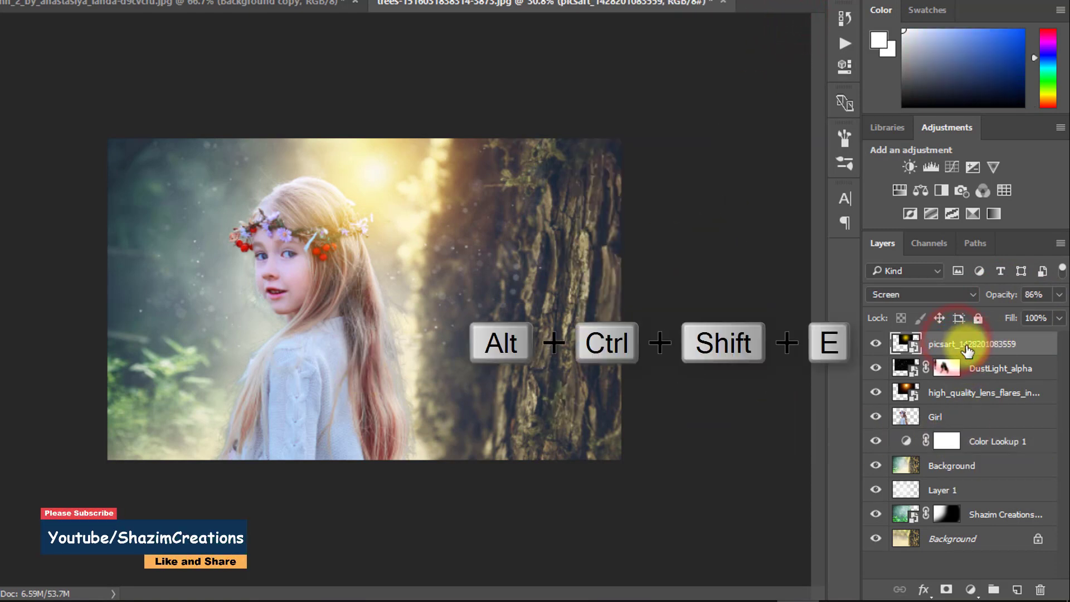
key("ctrl+alt+shift+e")
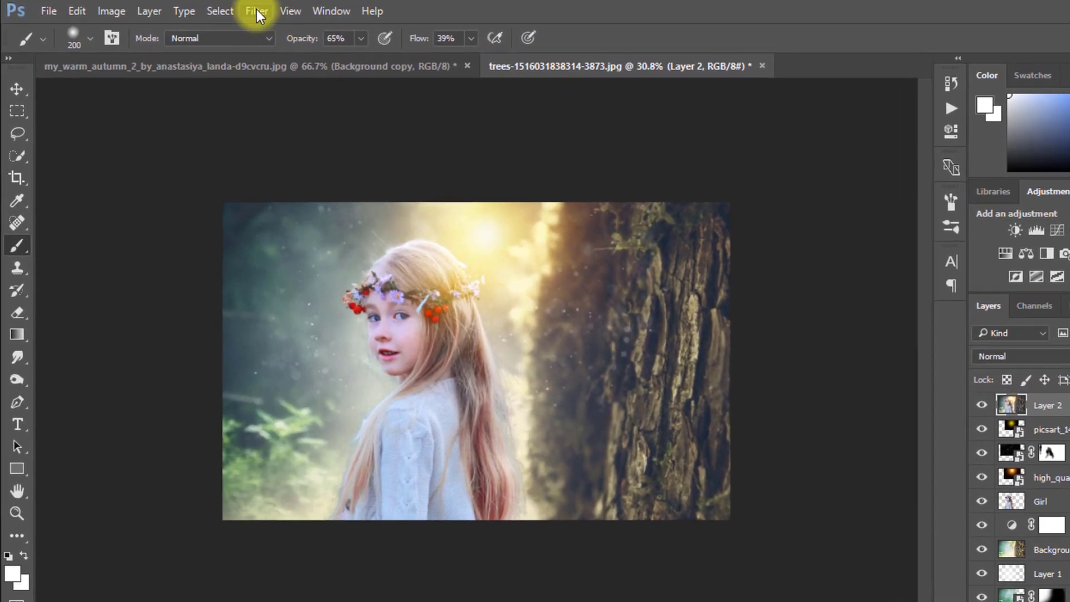
left_click(233, 9)
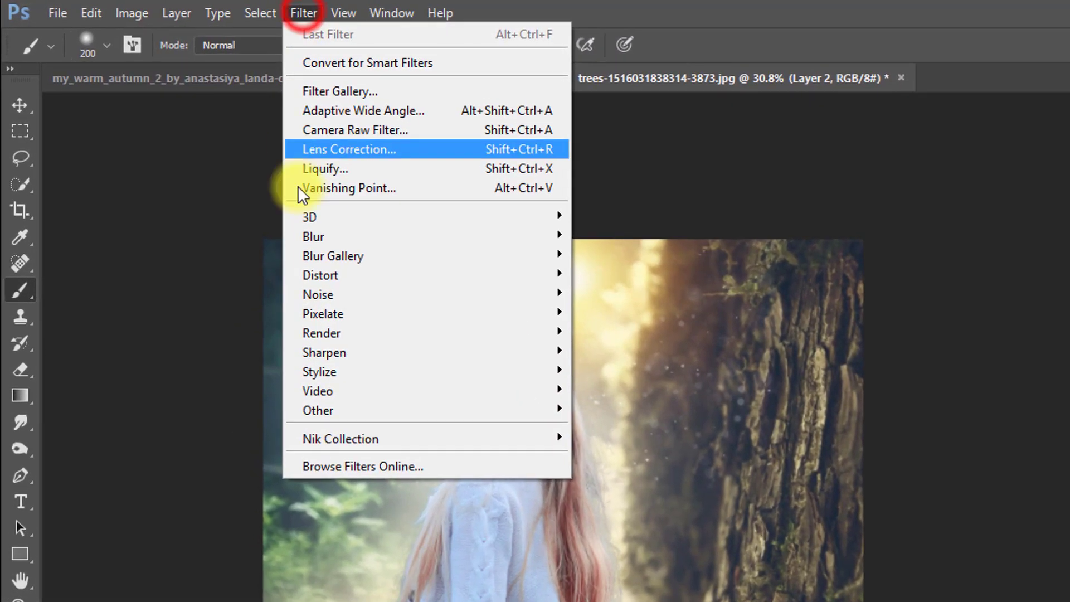
left_click(429, 439)
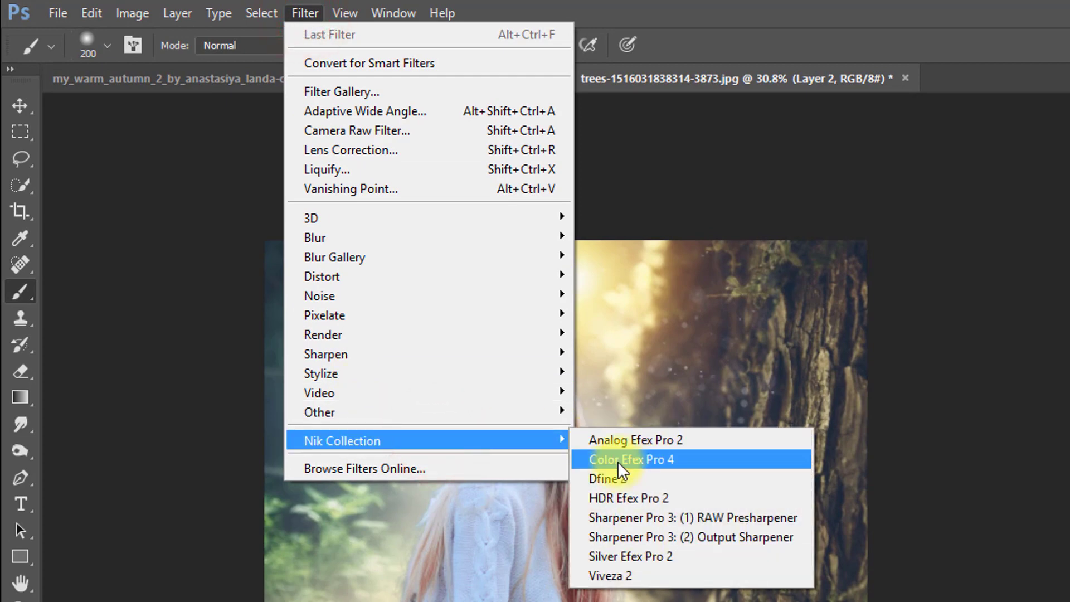
left_click(661, 461)
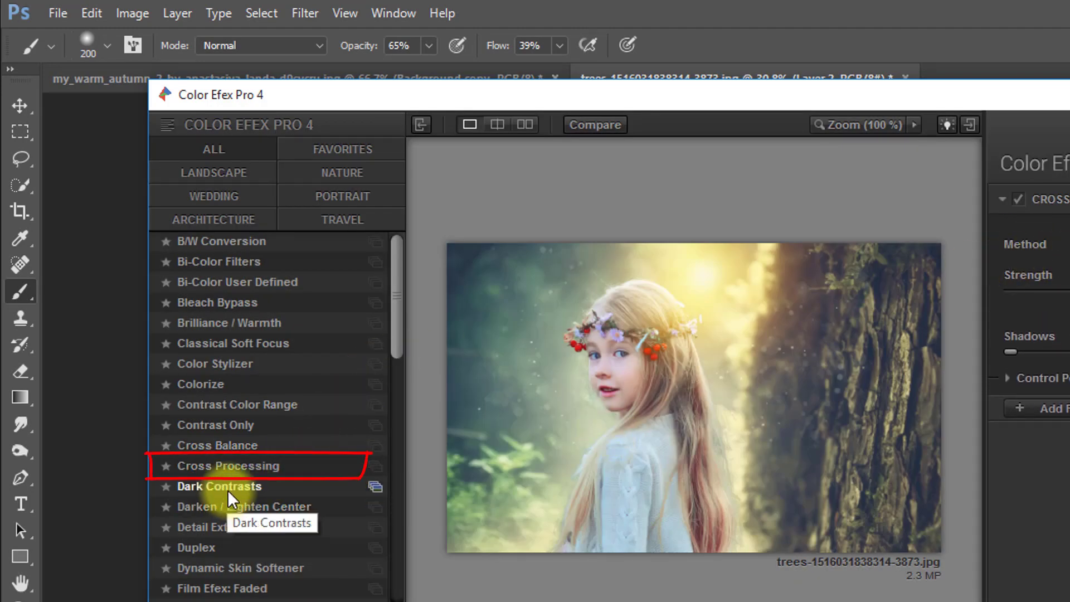
Choose the Cross Processing filter and set its method to T04.
left_click(228, 466)
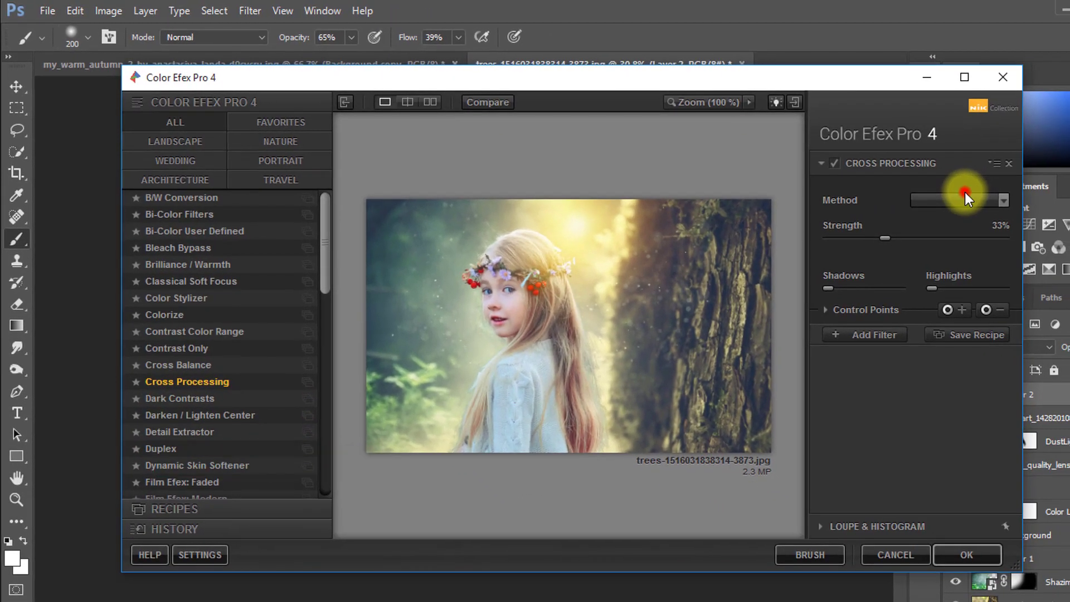
left_click(951, 201)
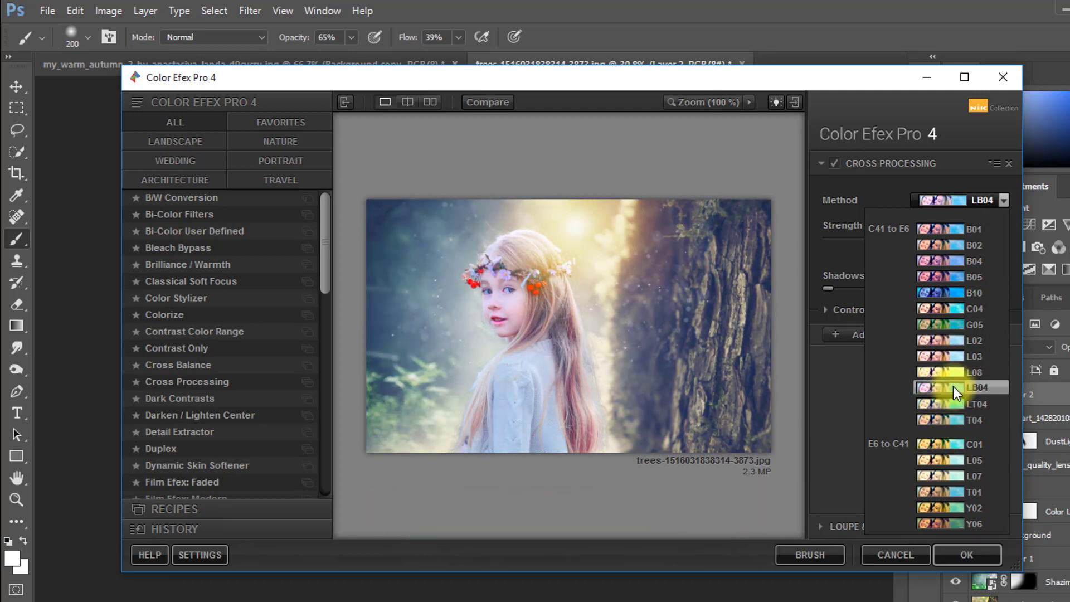
left_click(955, 422)
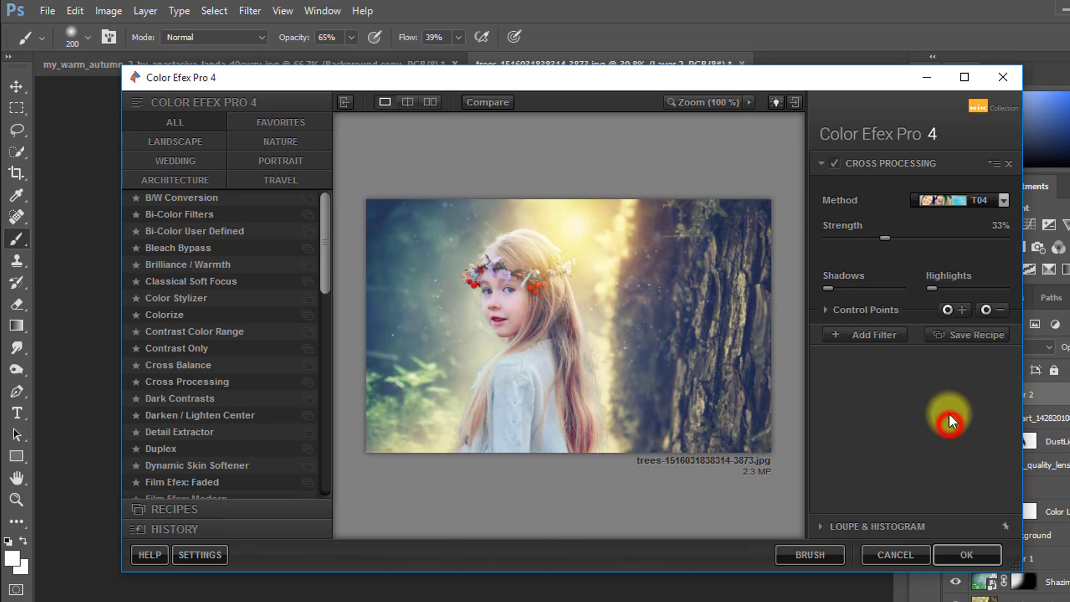
Add a Darken / Lighten Center filter with Center Luminosity 0%, Border Luminosity -3% and Center Size 46%, and apply the effects.
left_click(864, 335)
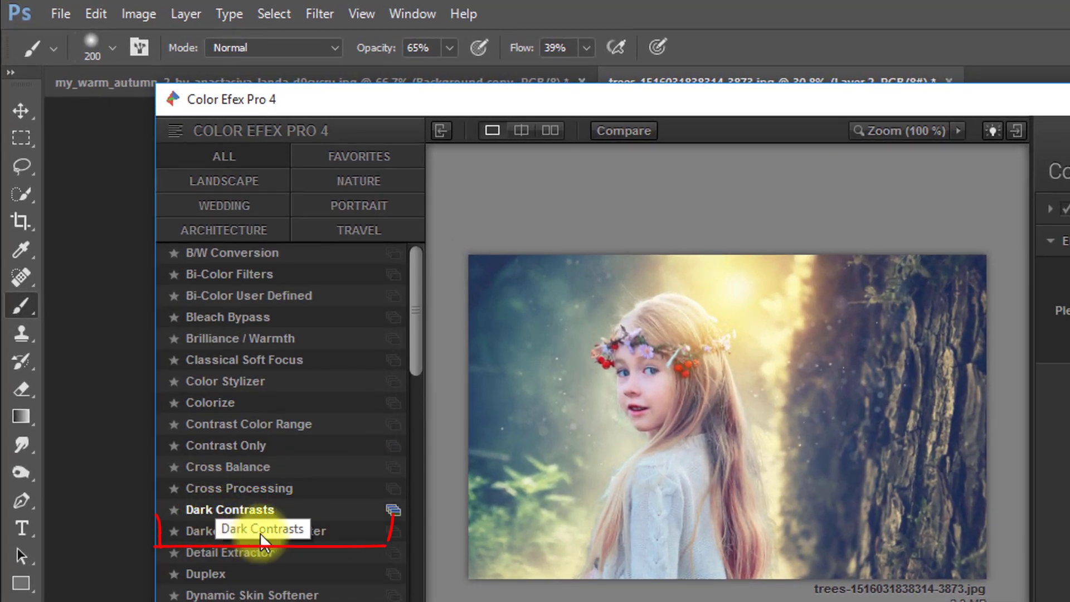
left_click(260, 532)
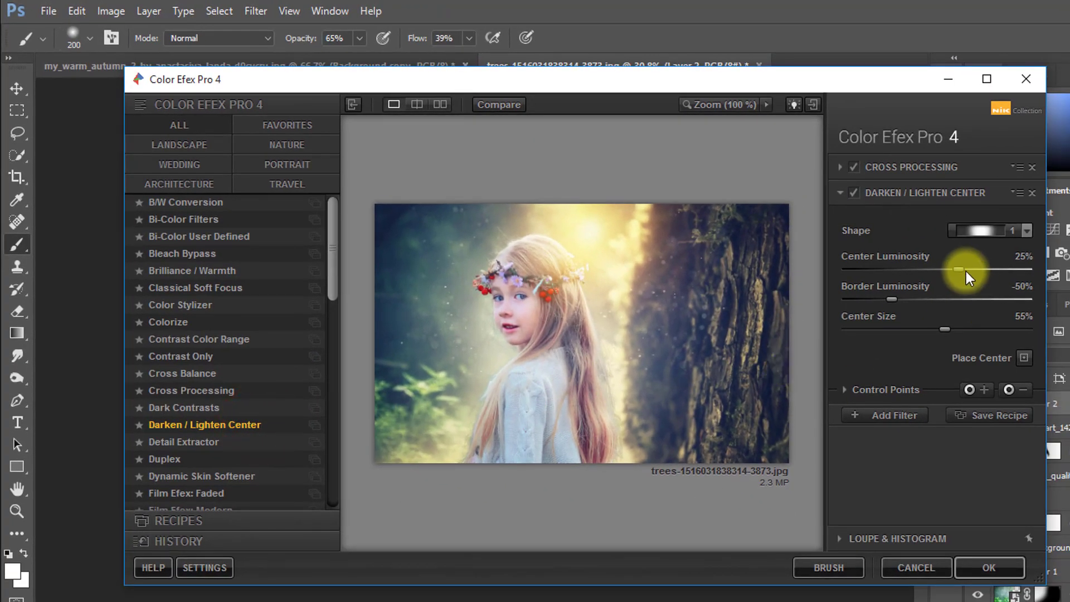
left_click_drag(965, 271, 933, 294)
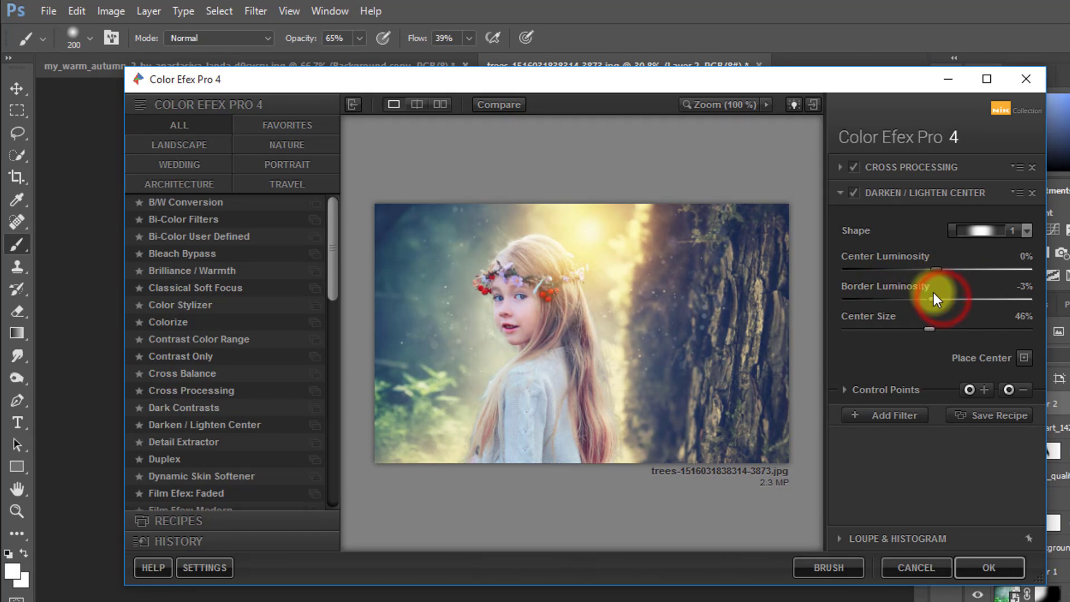
left_click(1007, 565)
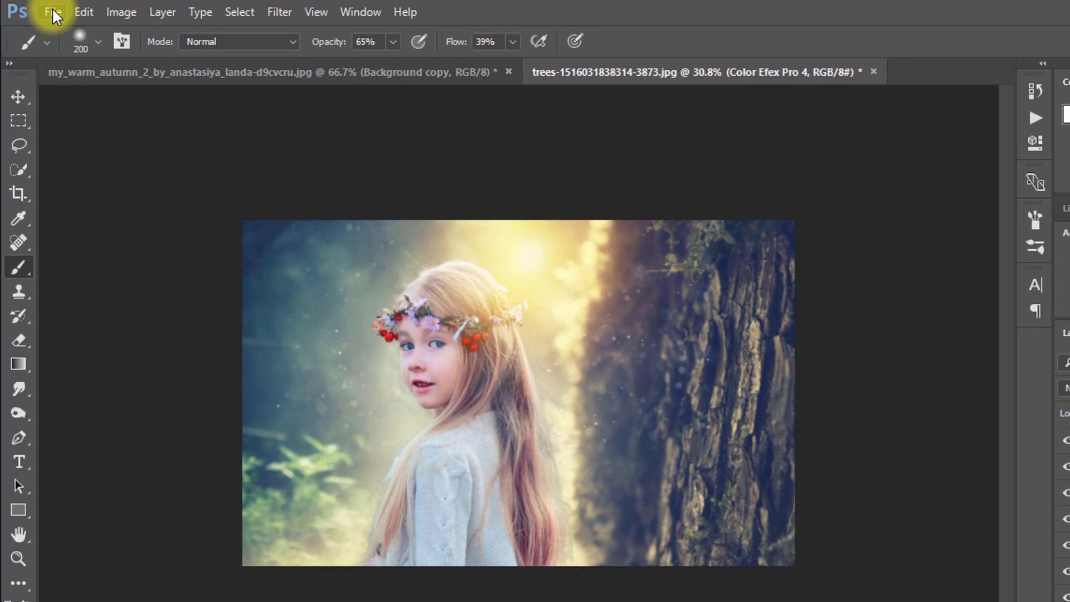
Start saving the composite under a new file, with Desktop as the location and JPEG as the format.
left_click(53, 12)
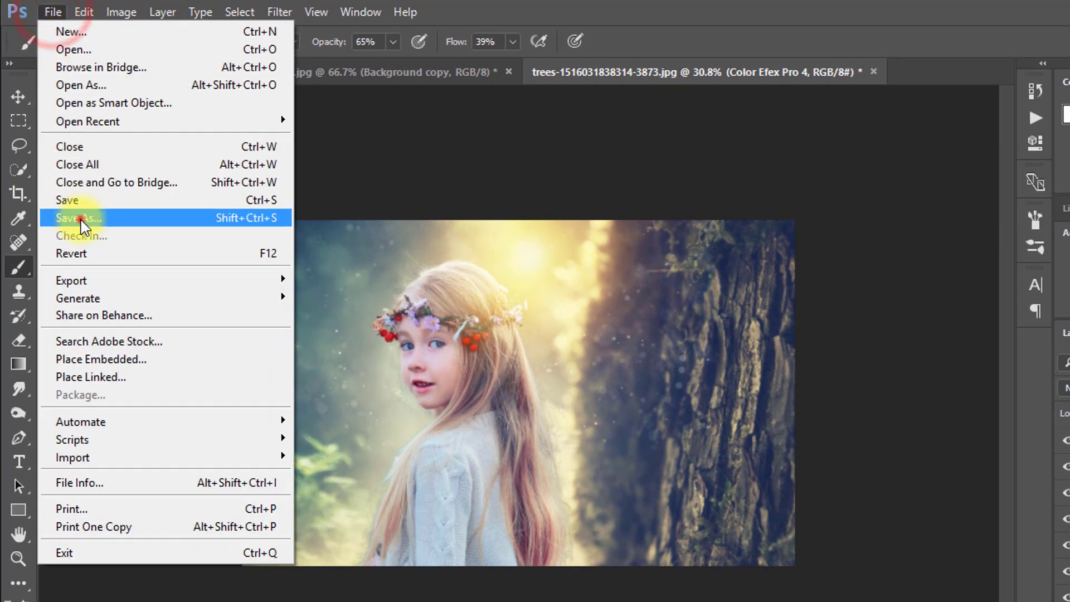
left_click(78, 221)
left_click(62, 137)
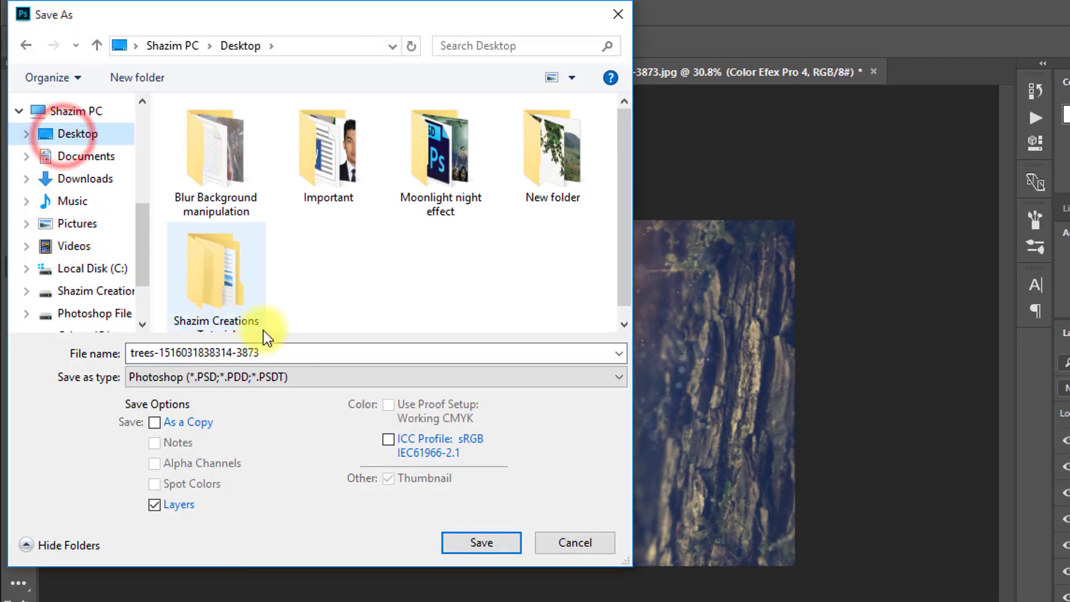
left_click(293, 372)
left_click(239, 507)
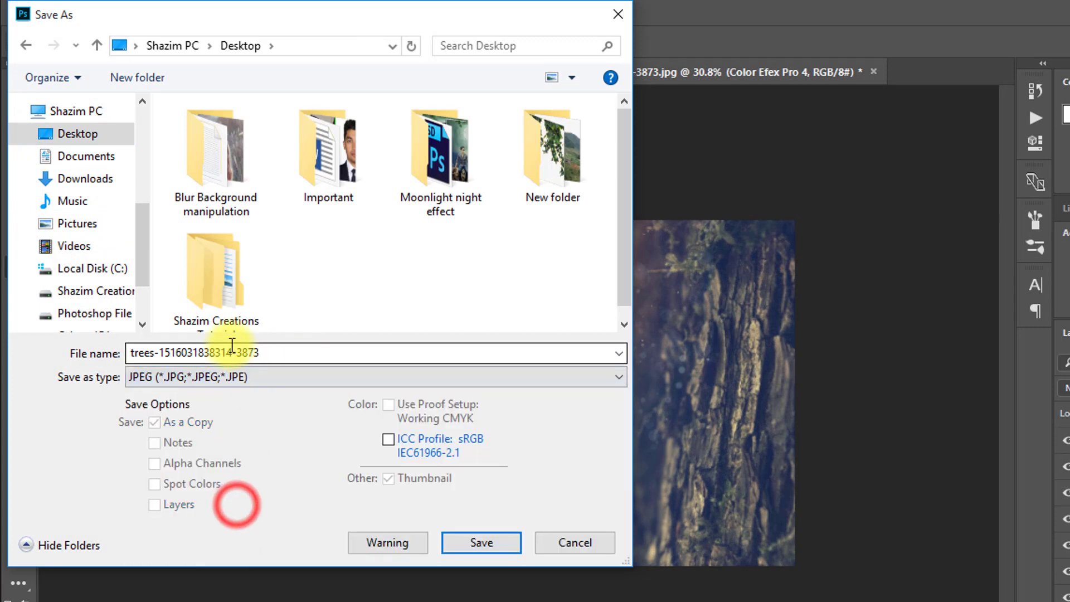
Save the JPEG as "Blur Background Photo Manipulation" in the Blur Background manipulation folder at quality 12, progressive format.
left_click(228, 349)
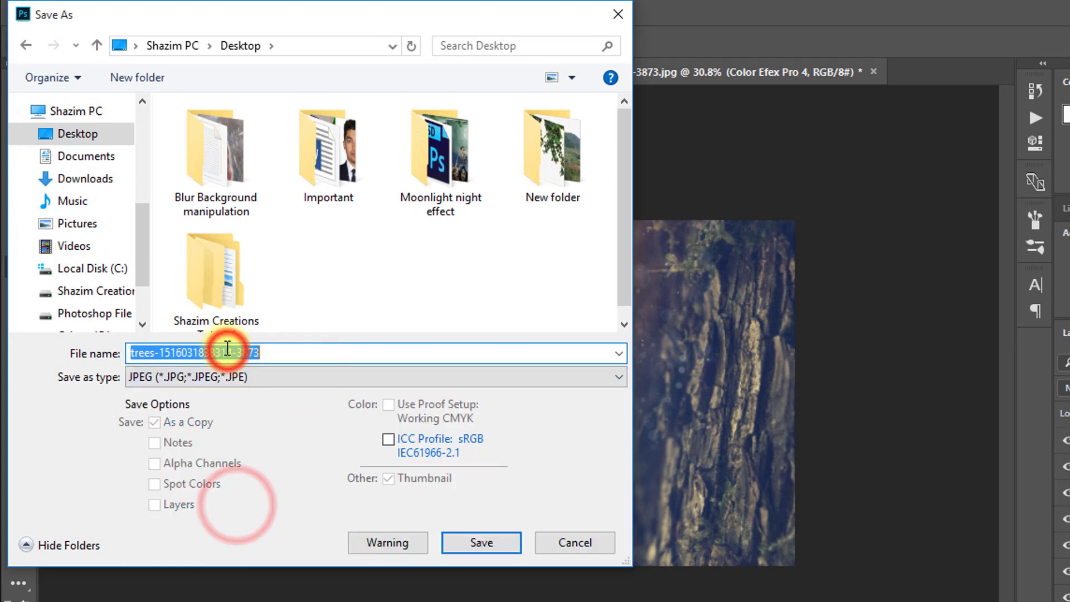
double_click(217, 192)
type("Blur Background Photo Manipulation")
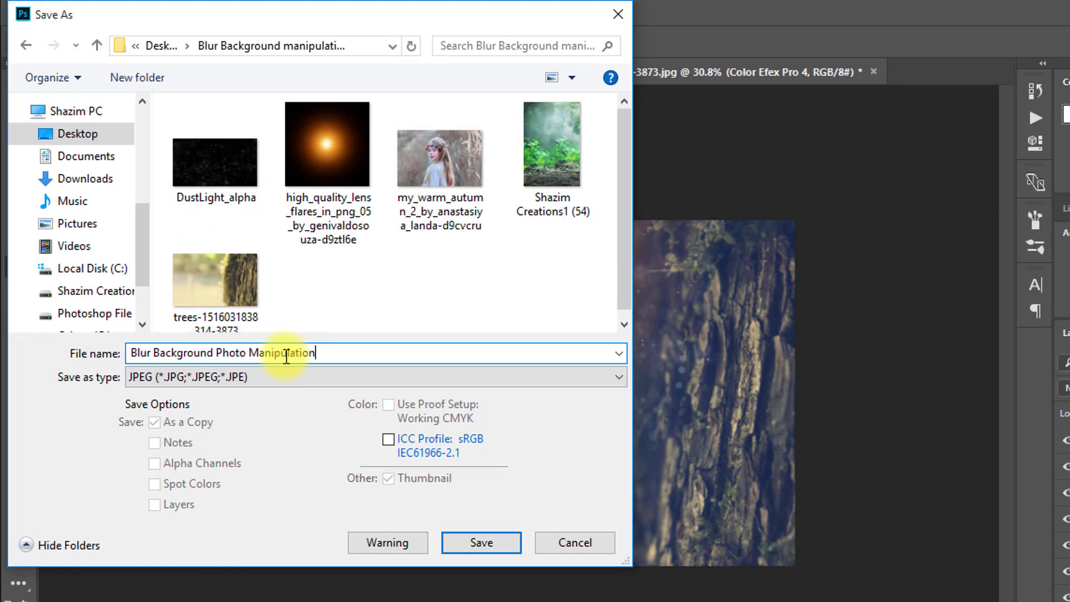
key("Return")
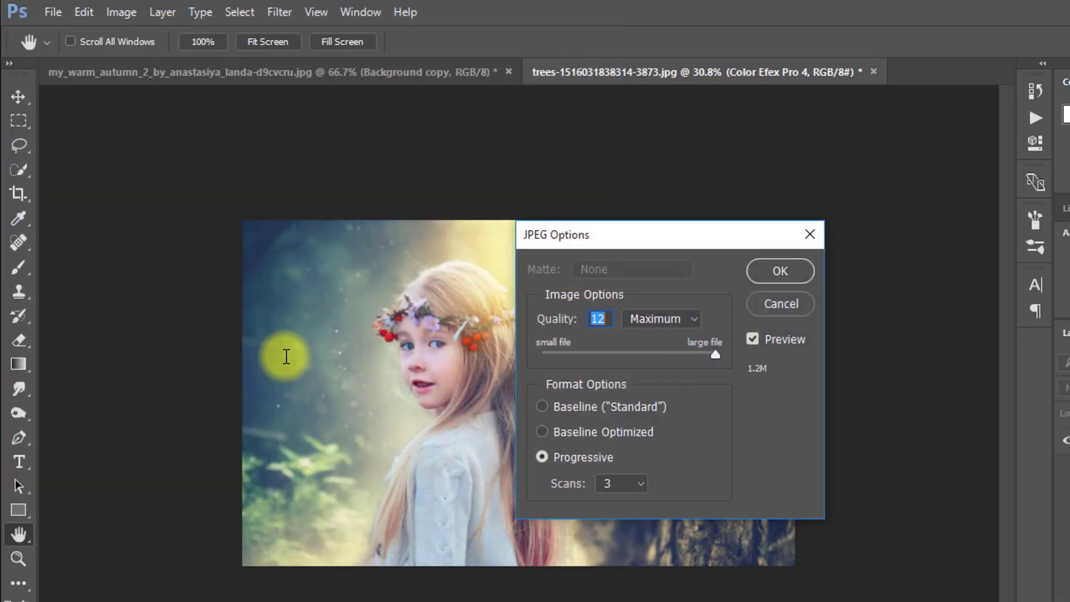
key("Return")
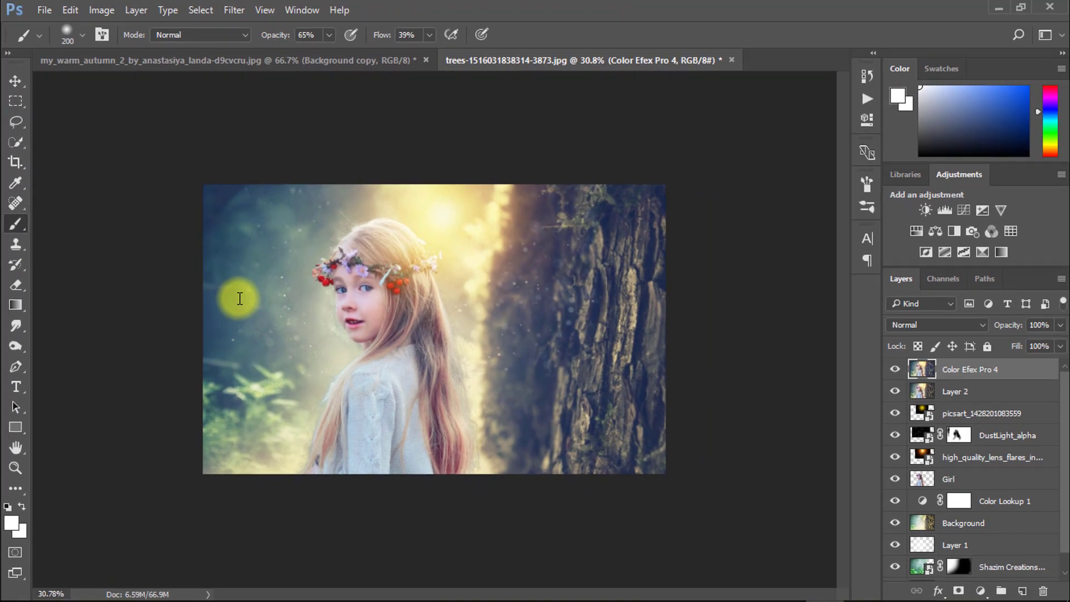